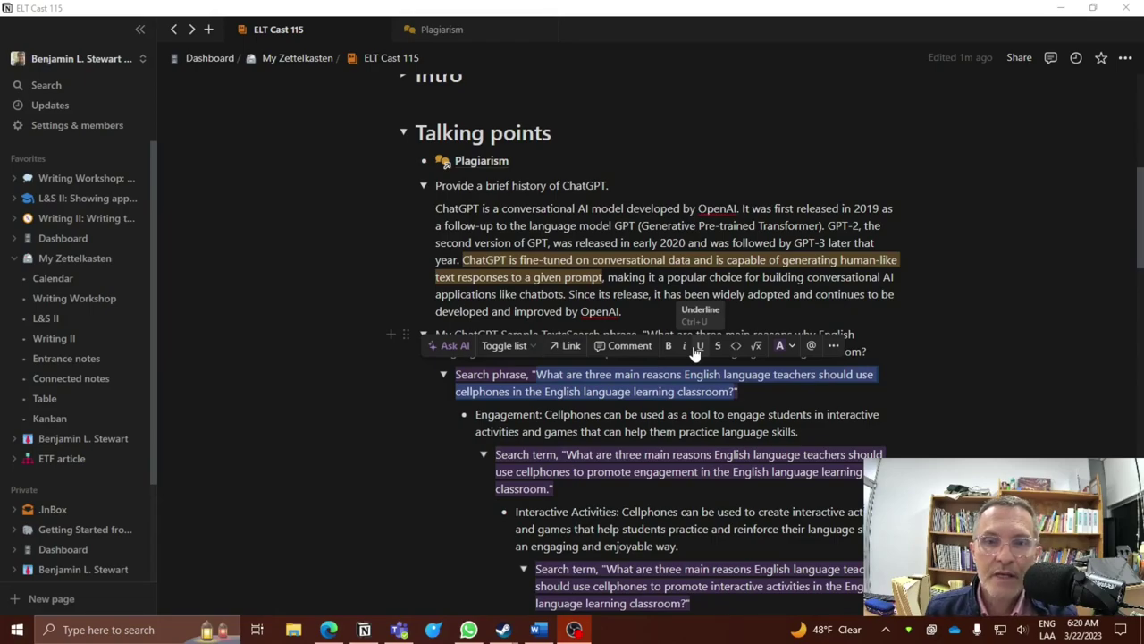
left_click(934, 311)
scroll(933, 311, "down", 1)
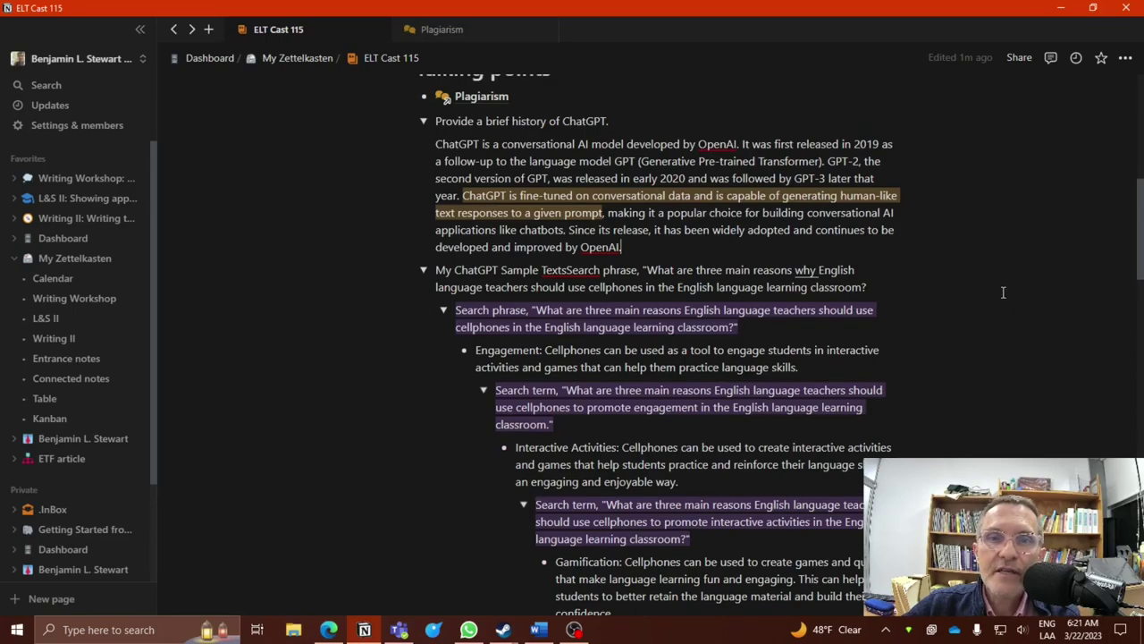
scroll(1002, 292, "up", 1)
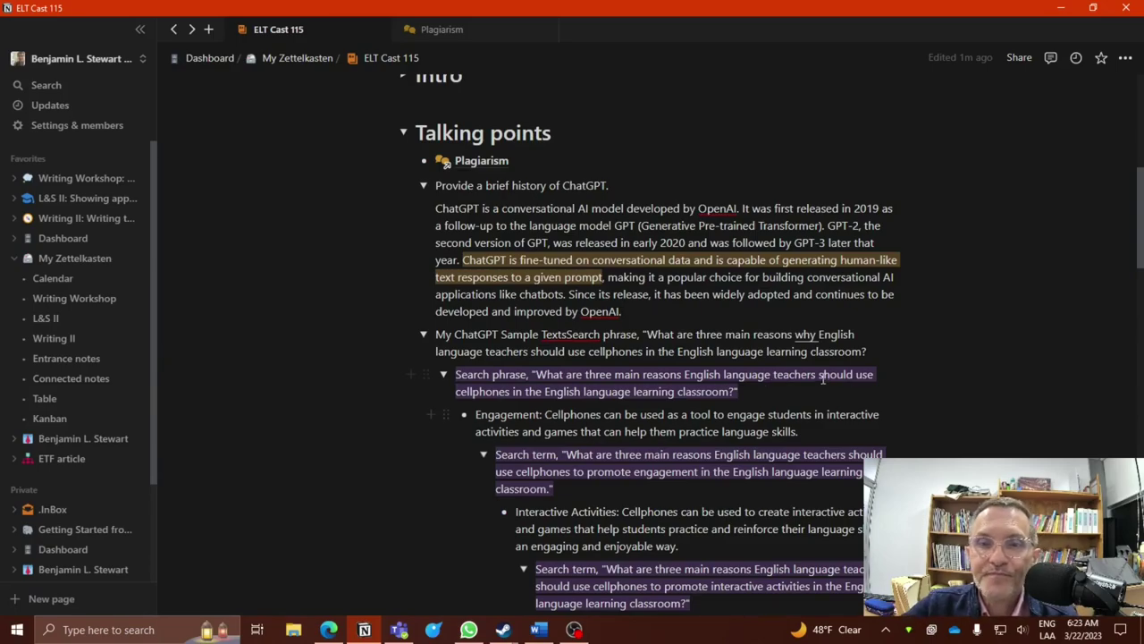
scroll(536, 314, "down", 2)
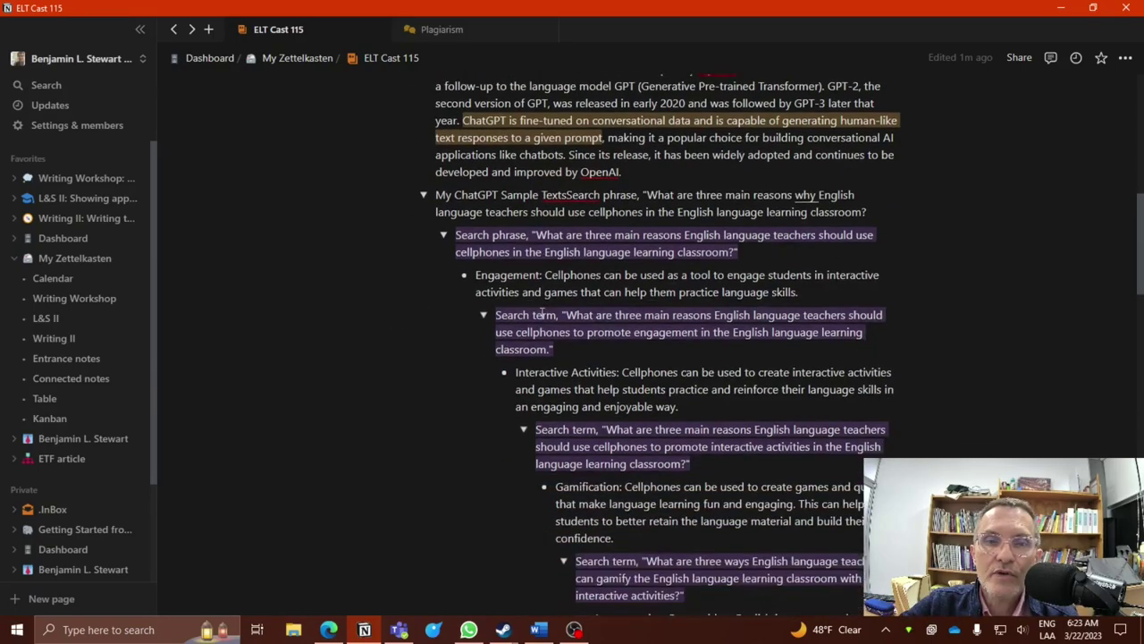
scroll(436, 323, "up", 2)
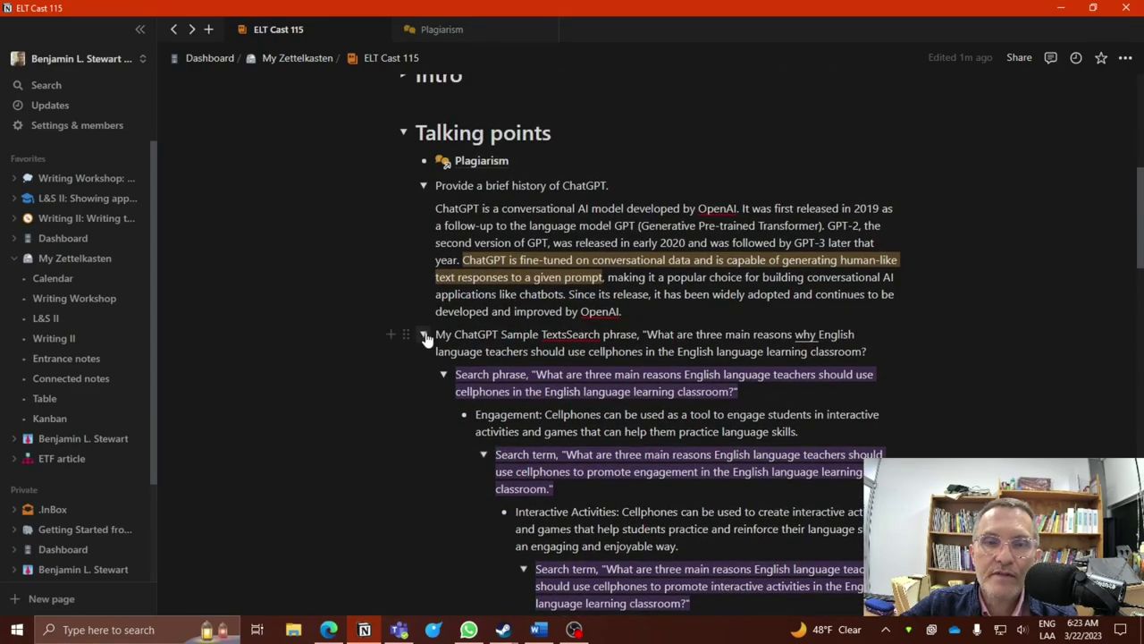
Step: Collapse the ChatGPT sample texts toggle to view the AI-detection and ChatGPT plan images below it, and expand the toggle again
left_click(425, 336)
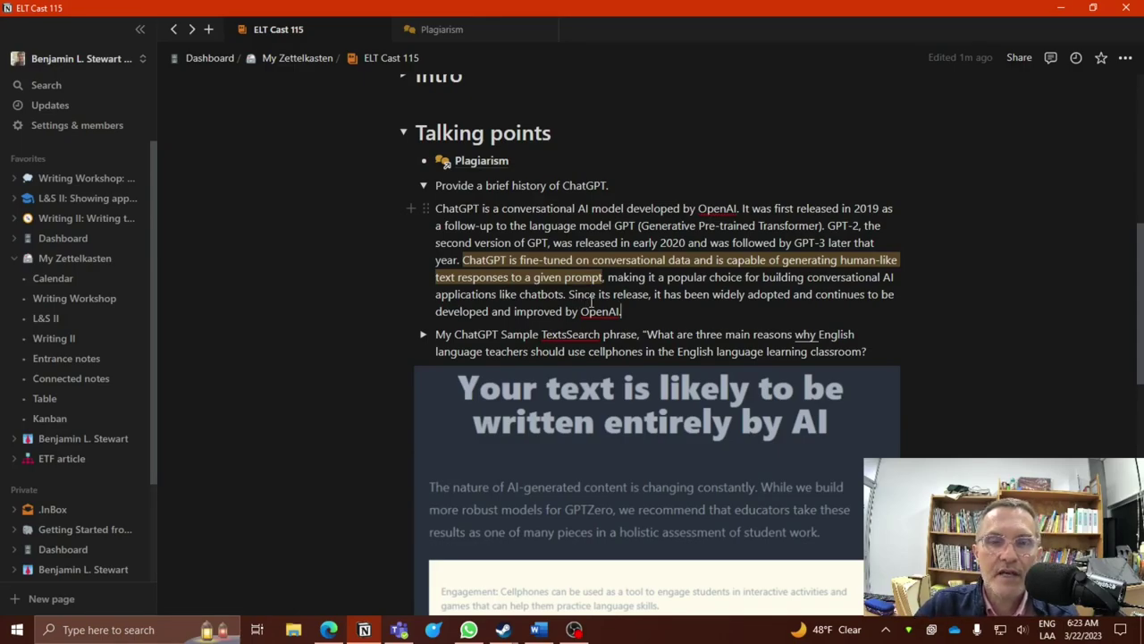
scroll(591, 302, "down", 5)
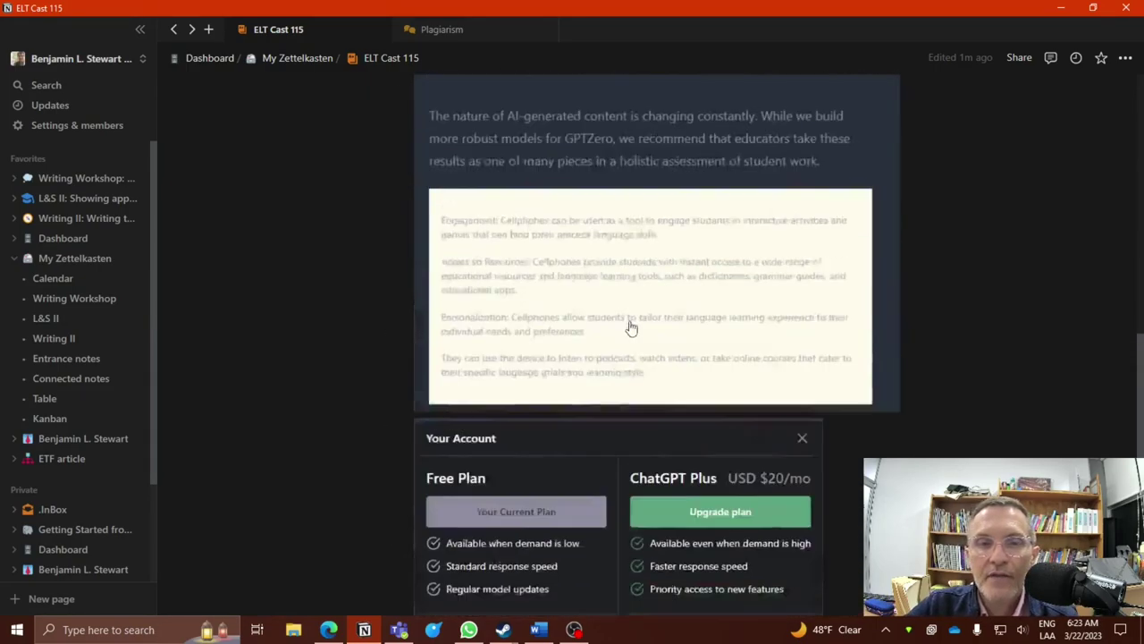
scroll(629, 327, "up", 3)
left_click(424, 263)
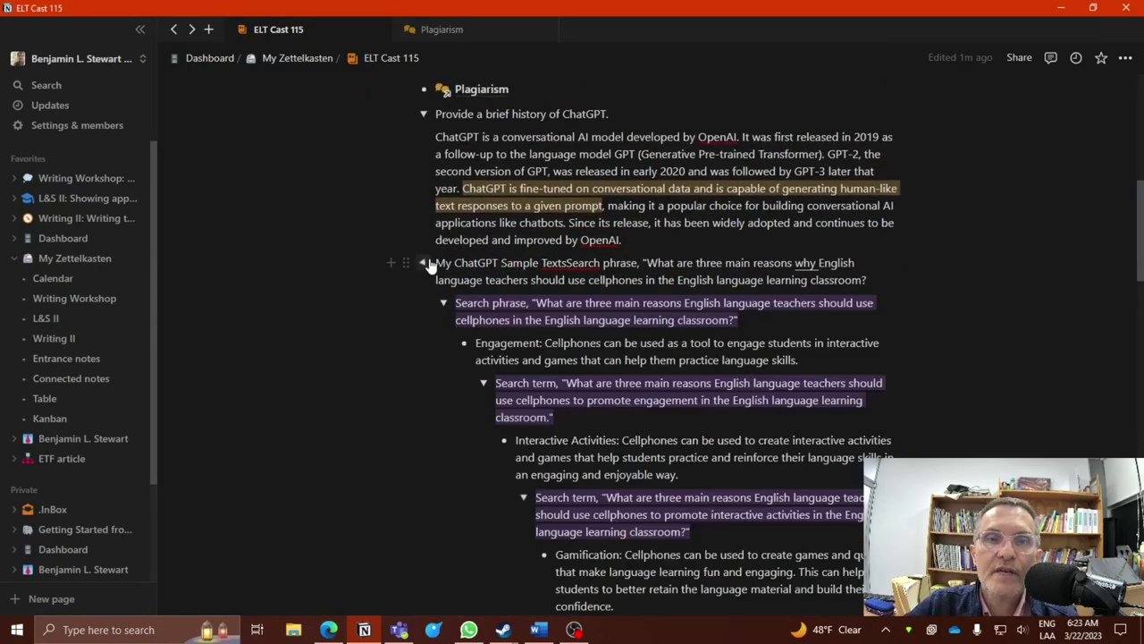
Step: Open the Plagiarism page and read its sections from Plagiarism defined through Plagiarism and AI and Sanctions - UAA
scroll(456, 286, "up", 4)
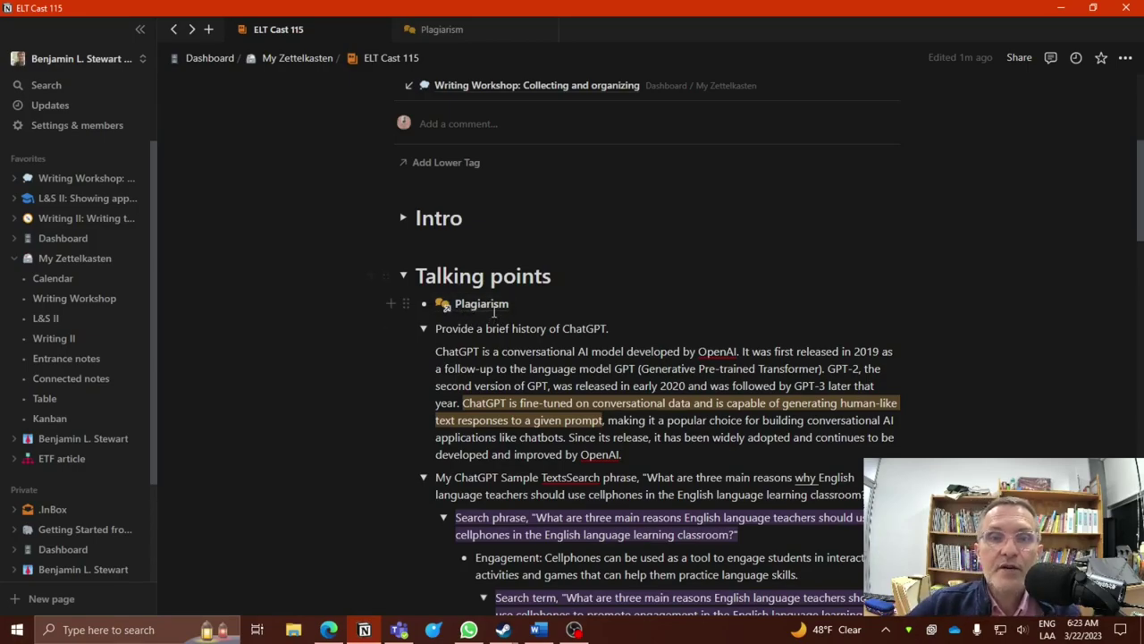
left_click(445, 31)
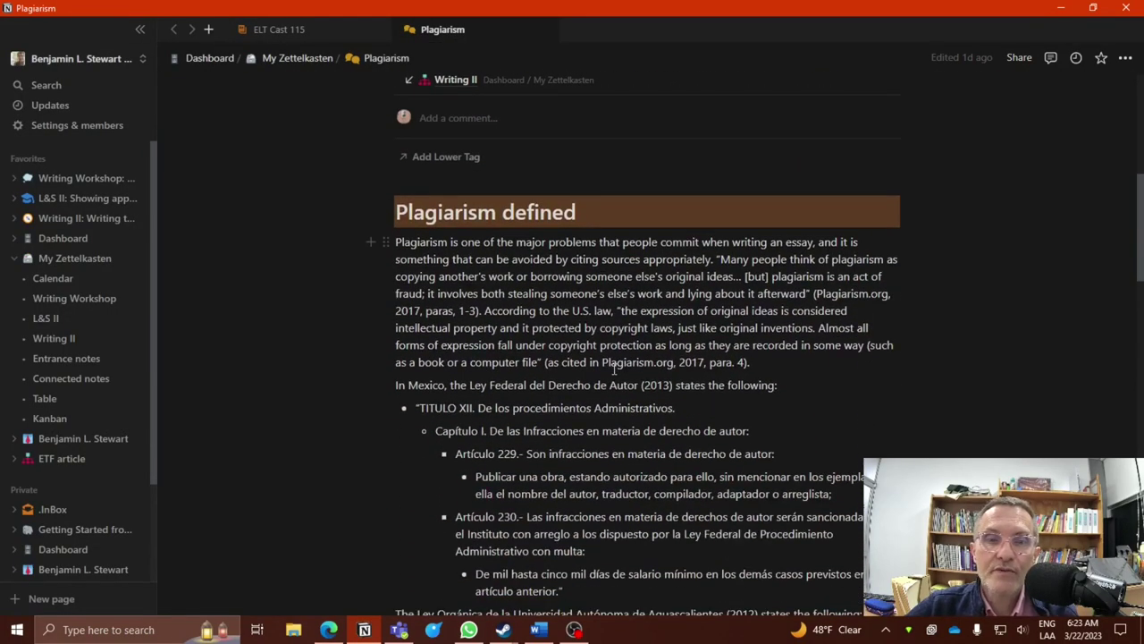
scroll(613, 366, "down", 5)
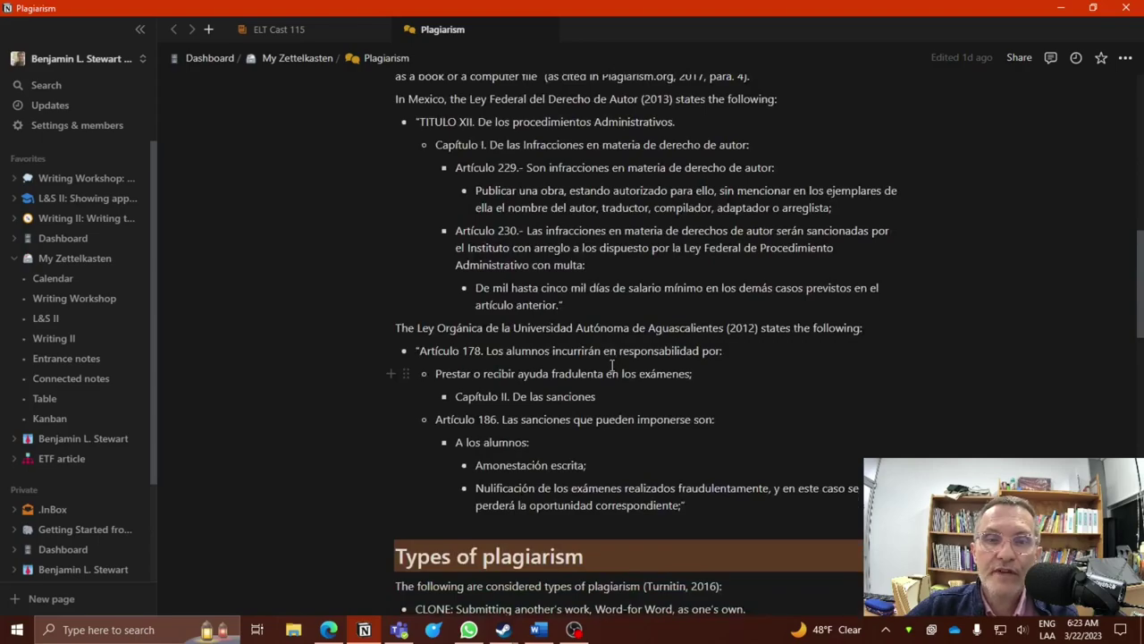
scroll(615, 370, "down", 2)
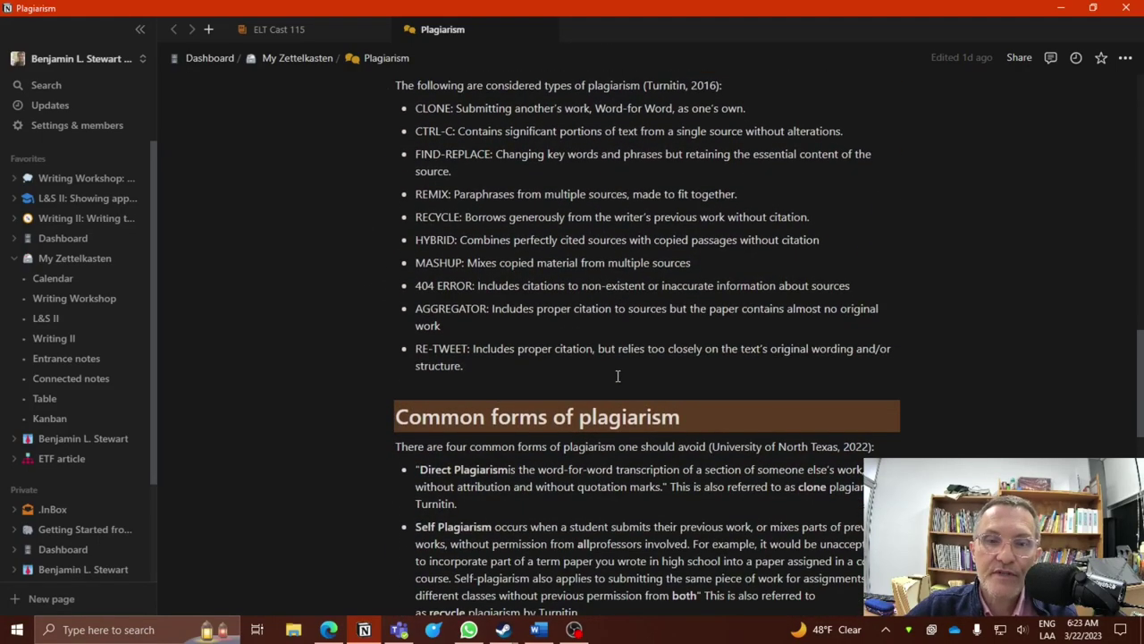
scroll(617, 376, "down", 5)
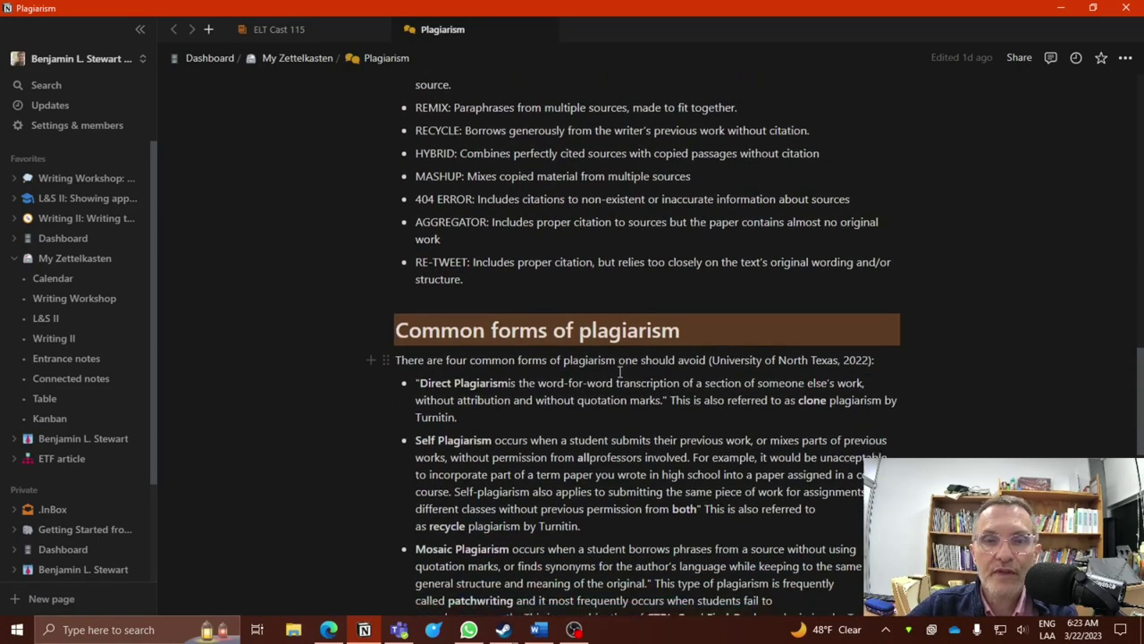
scroll(624, 380, "down", 1)
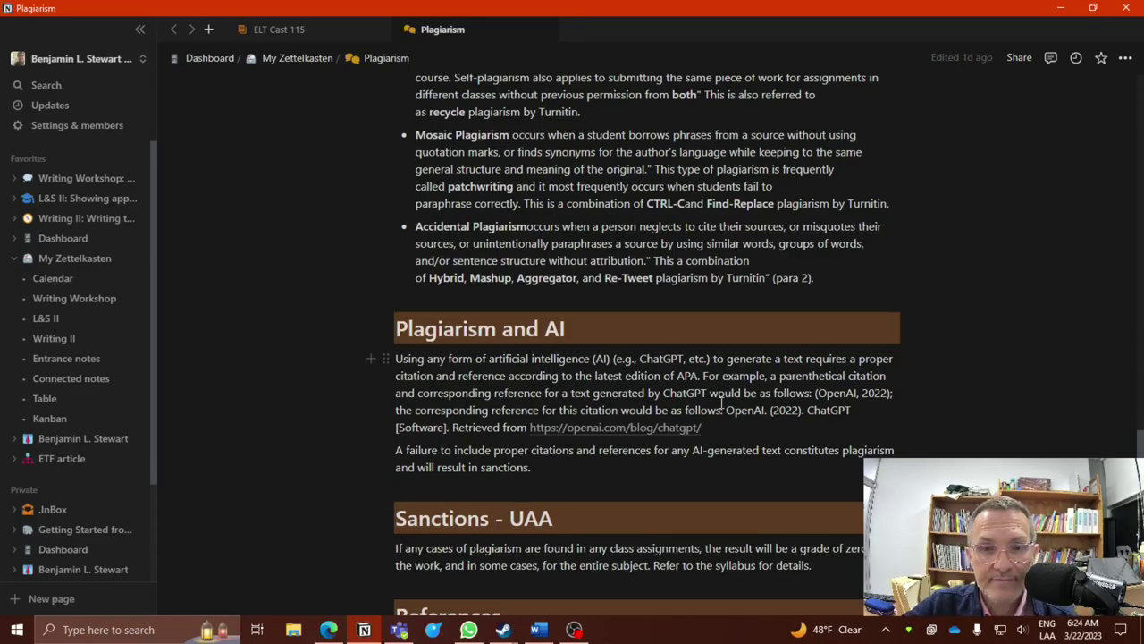
scroll(721, 404, "down", 4)
scroll(715, 411, "up", 15)
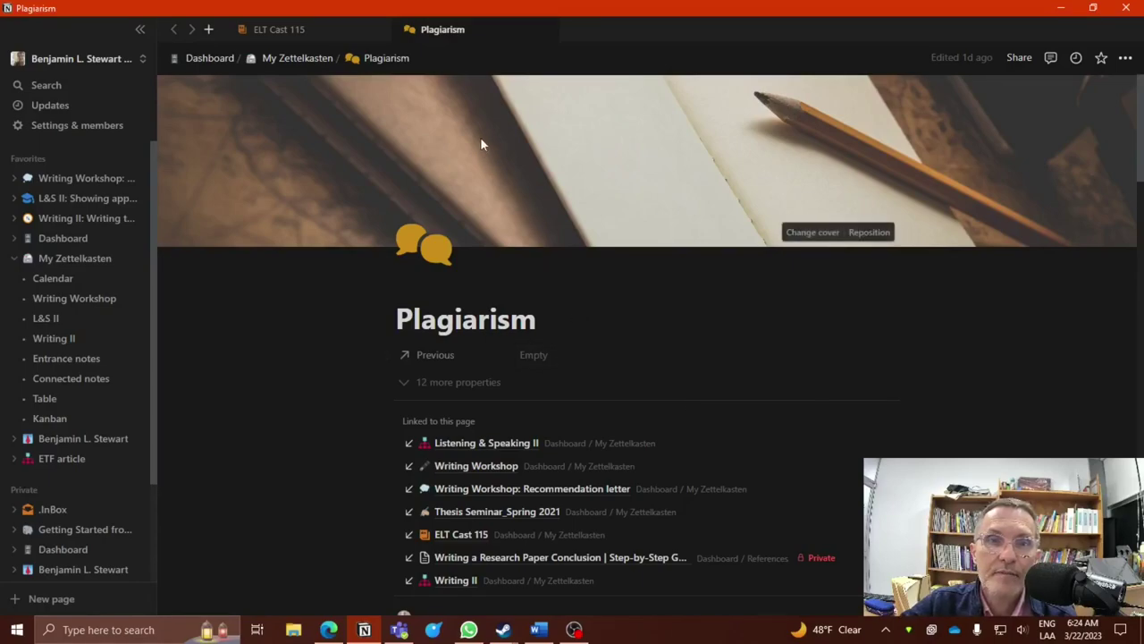
Step: Return to the ELT Cast 115 page and collapse the search term about using cellphones to promote engagement
left_click(336, 27)
scroll(579, 331, "down", 3)
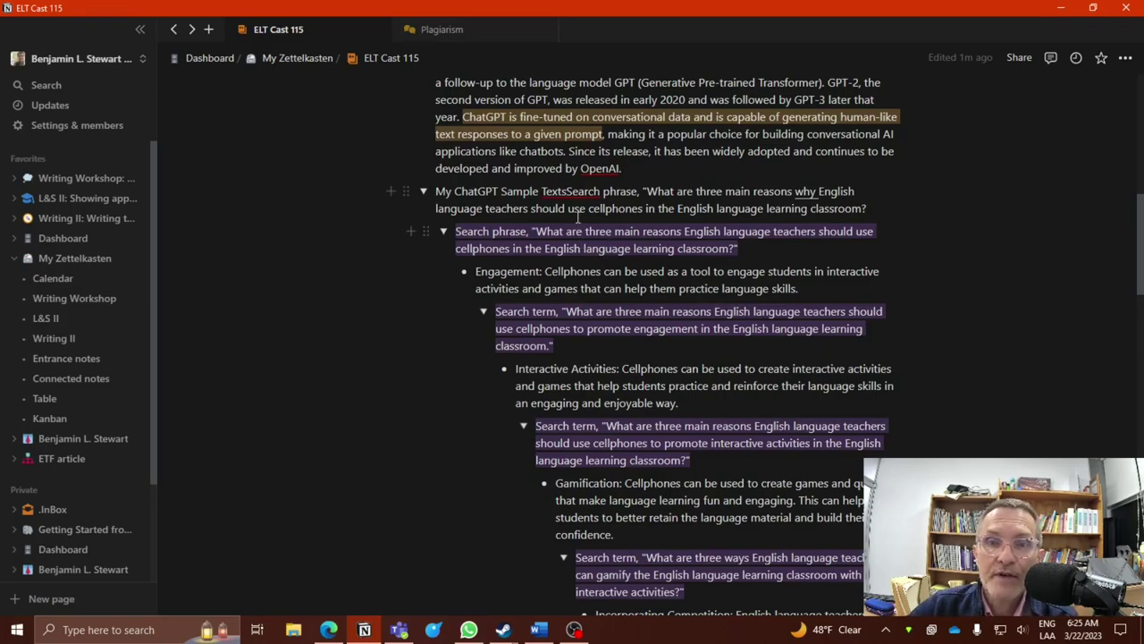
scroll(488, 282, "down", 1)
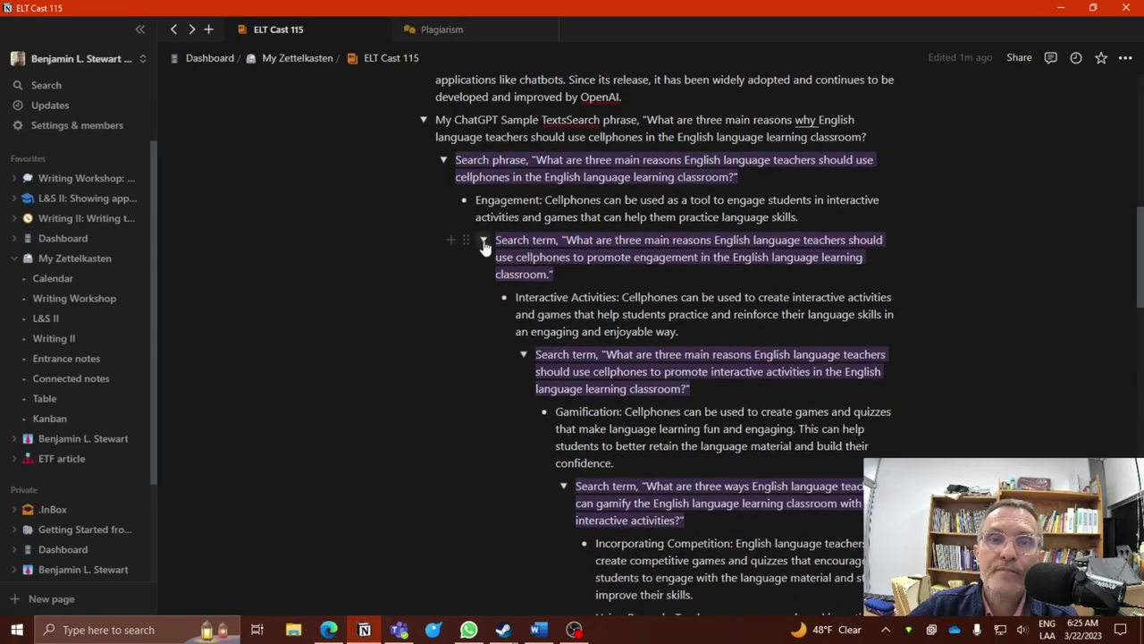
left_click(484, 242)
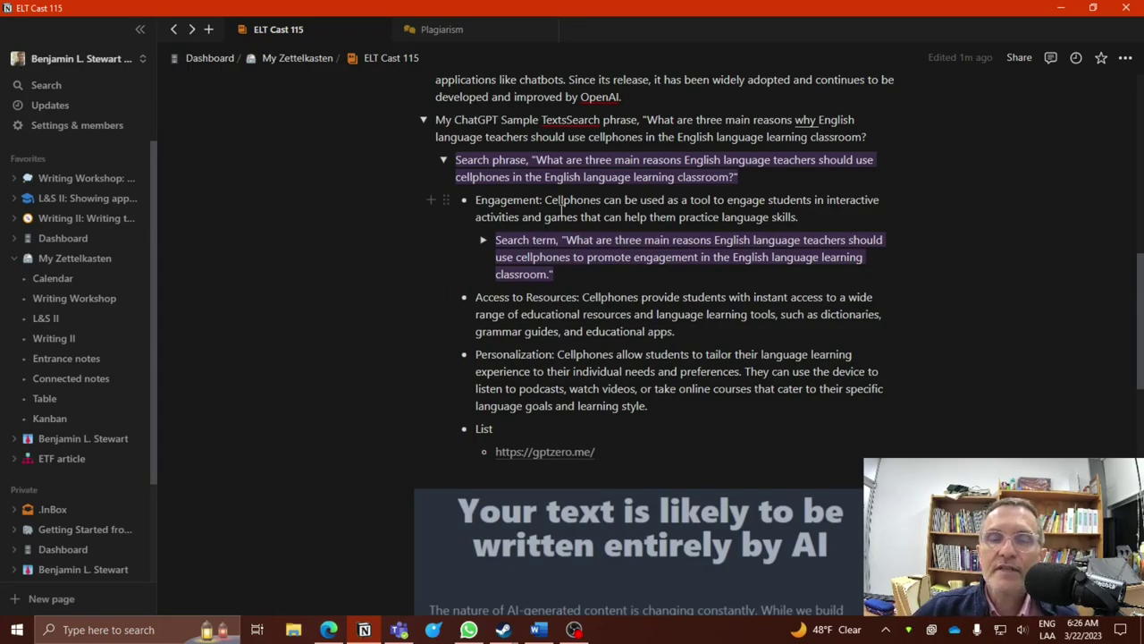
Step: Highlight the explanations of the Engagement, Access to Resources and Personalization bullets one after another
left_click_drag(546, 199, 802, 217)
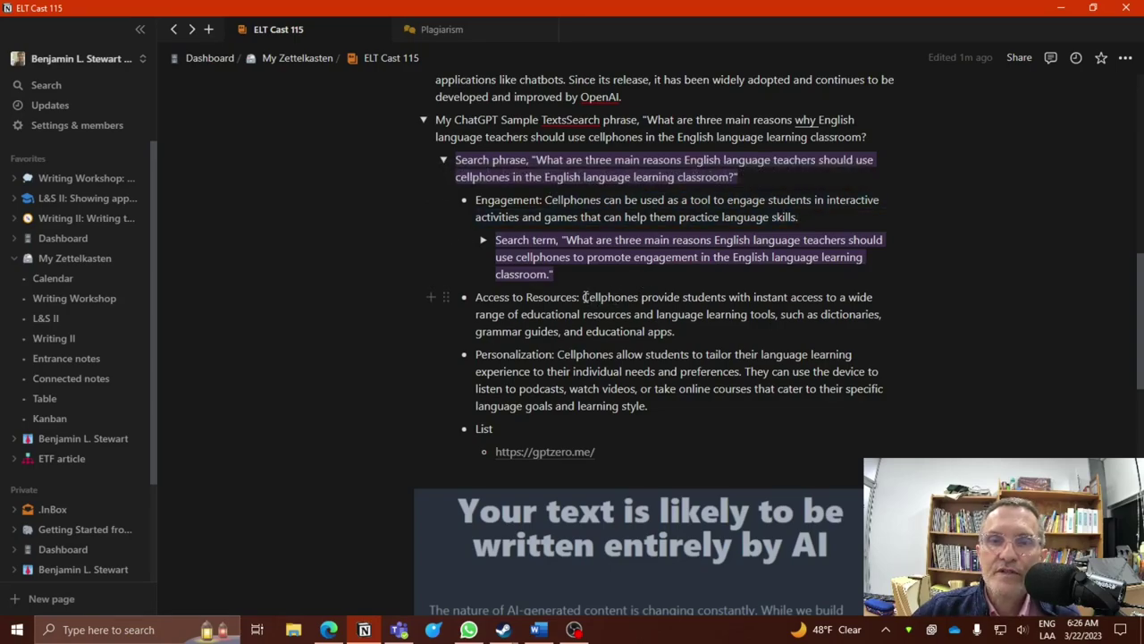
left_click_drag(582, 297, 685, 331)
left_click(558, 354)
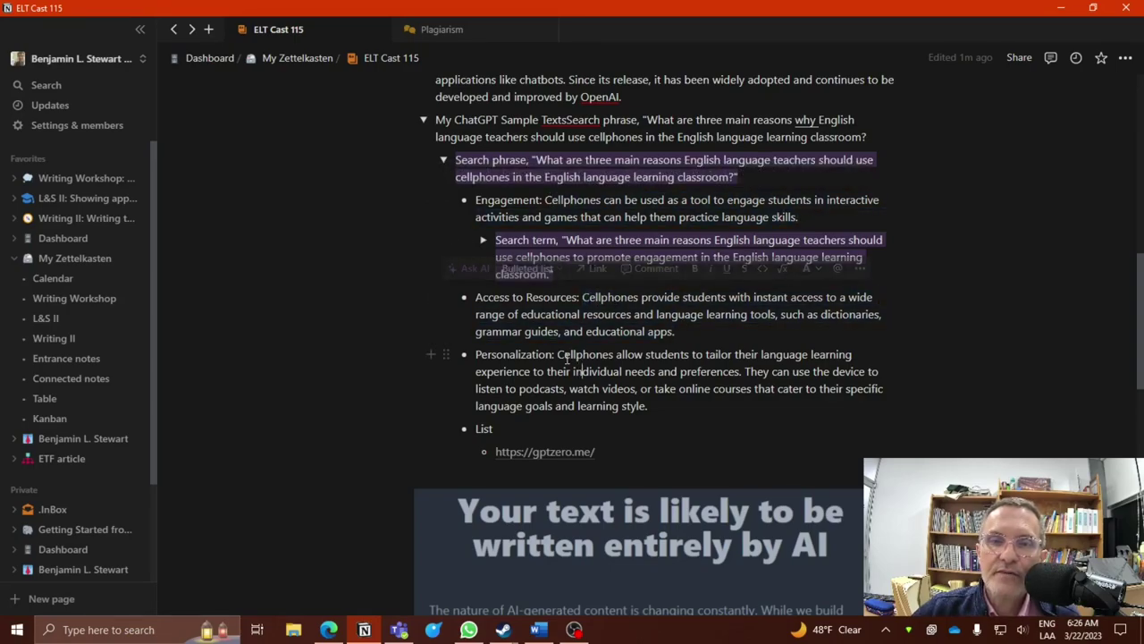
left_click_drag(557, 354, 648, 407)
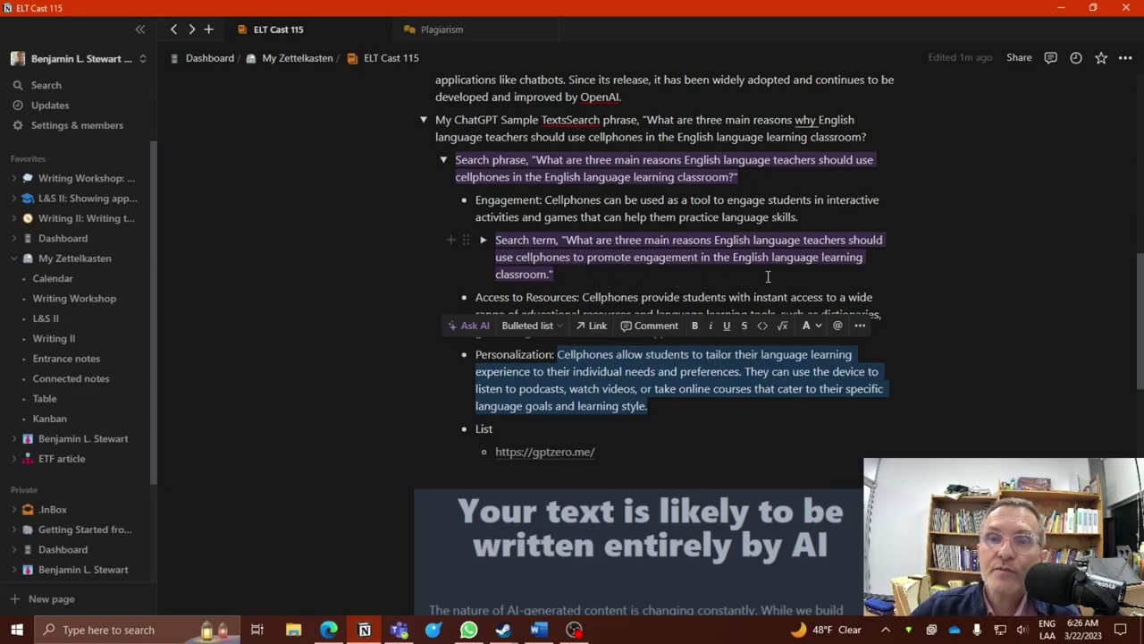
Step: Expand the engagement search term with its nested interactive activities term collapsed, and highlight the Interactive Activities label
left_click(483, 239)
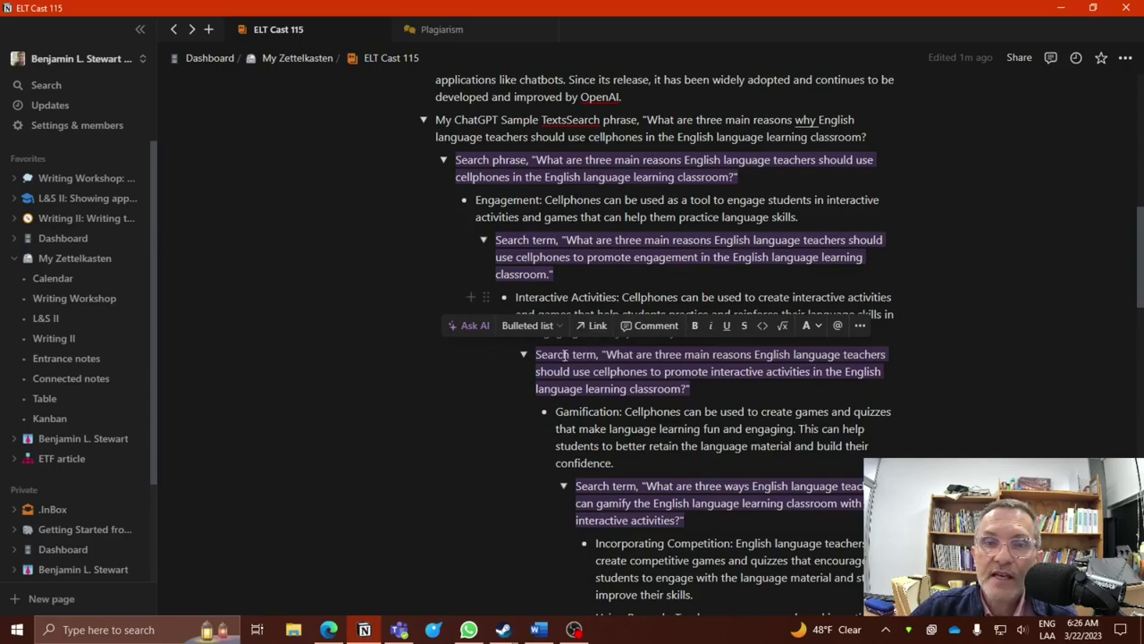
left_click(523, 354)
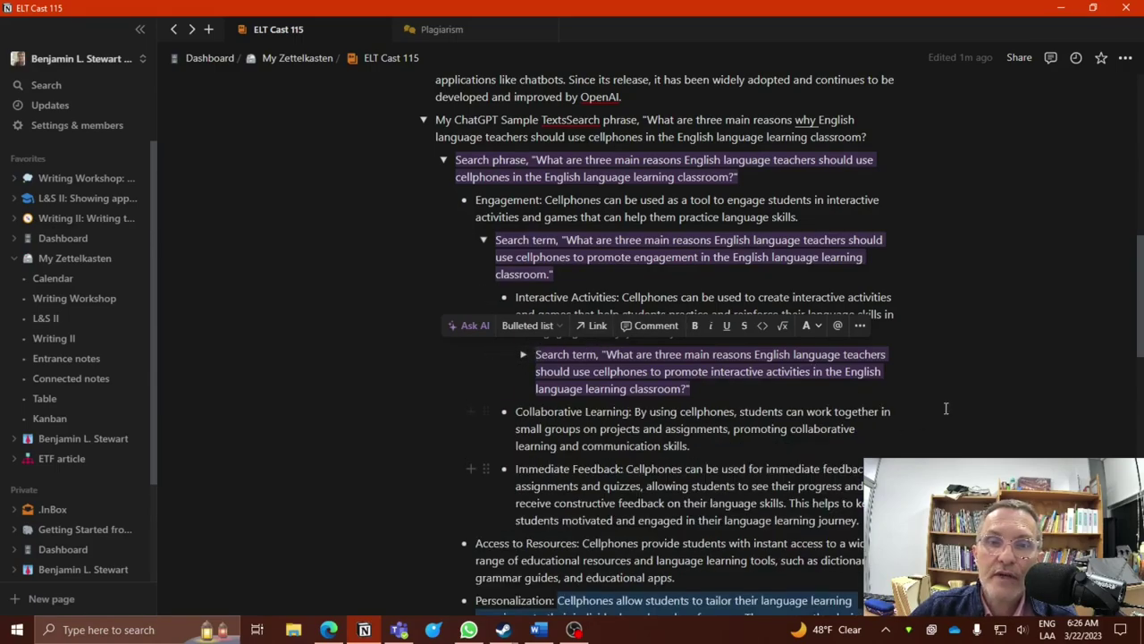
left_click(974, 397)
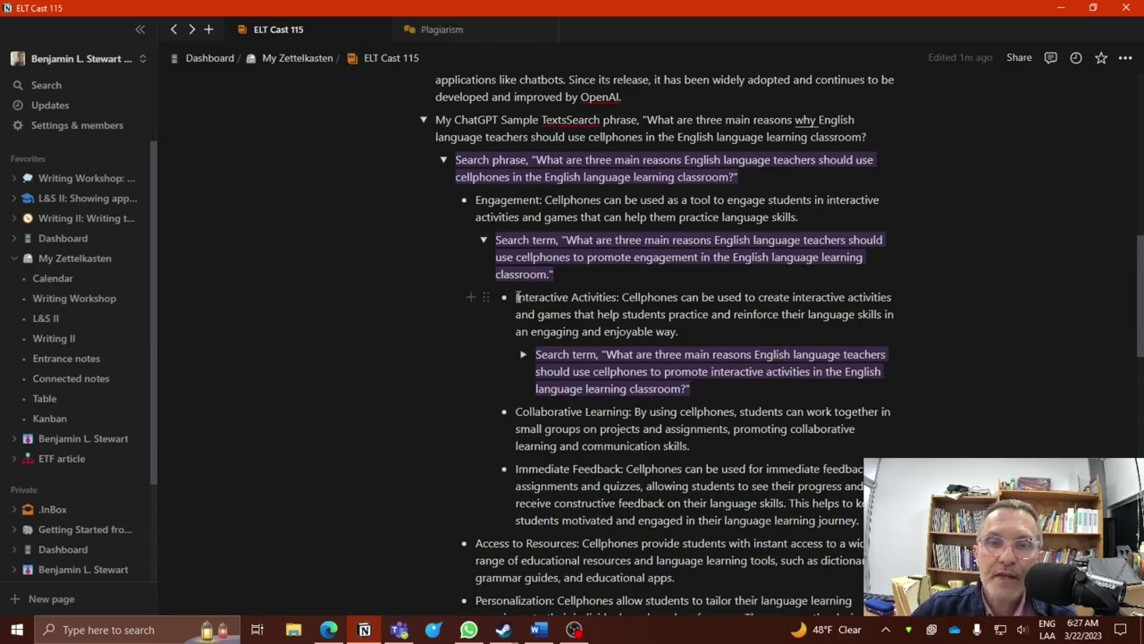
left_click_drag(516, 297, 618, 300)
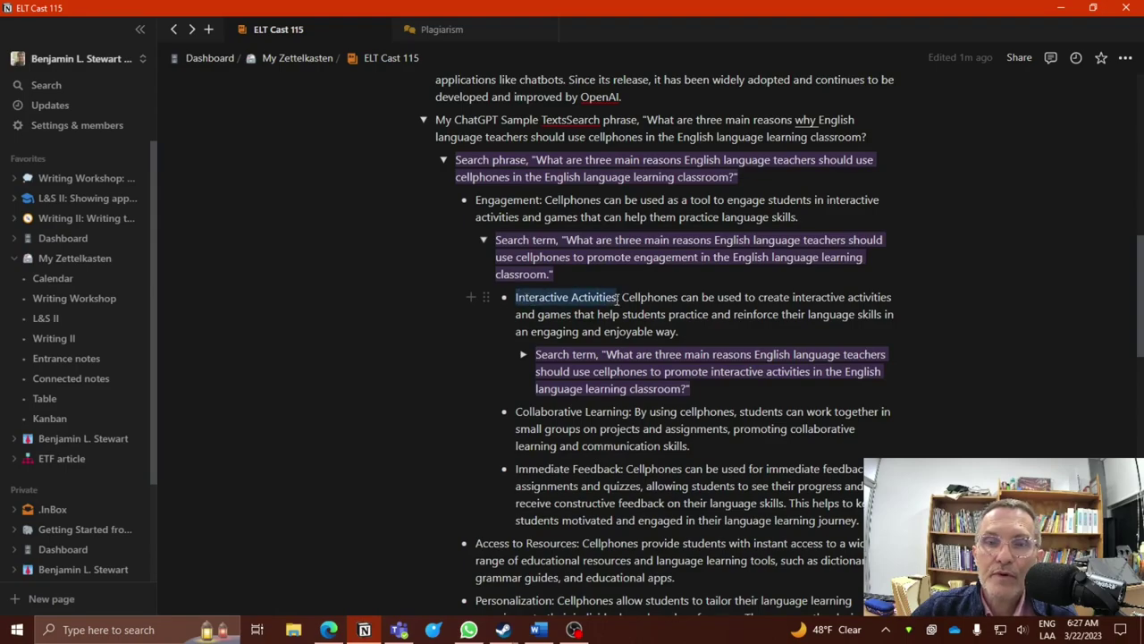
left_click(540, 417)
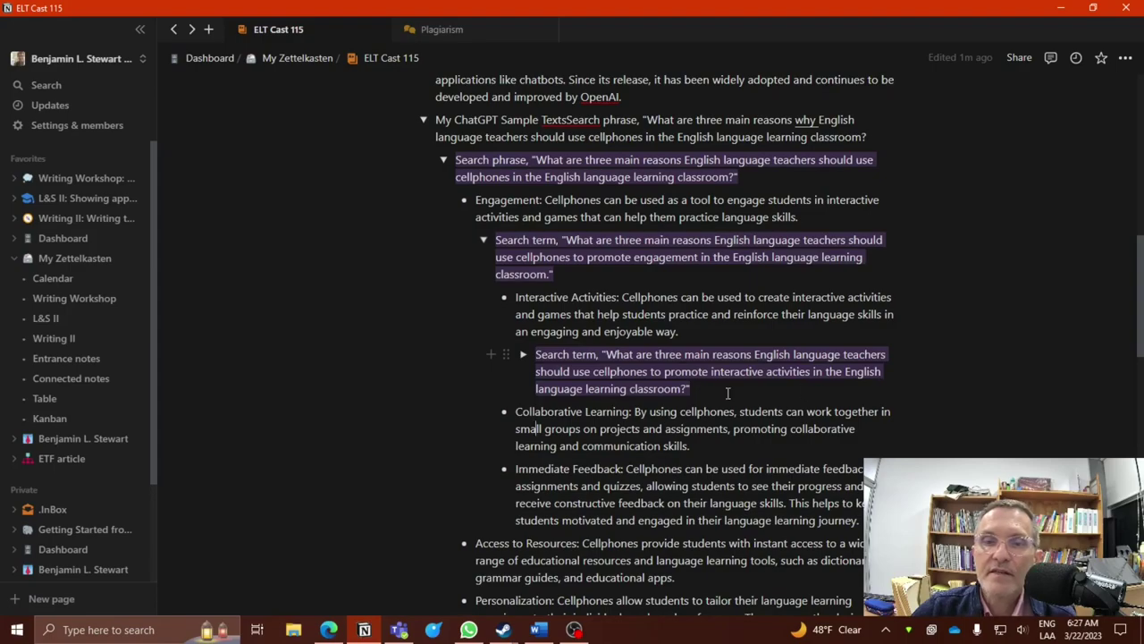
Step: Expand the interactive activities search term with its nested gamify term collapsed, and highlight the Gamification explanation
left_click(523, 355)
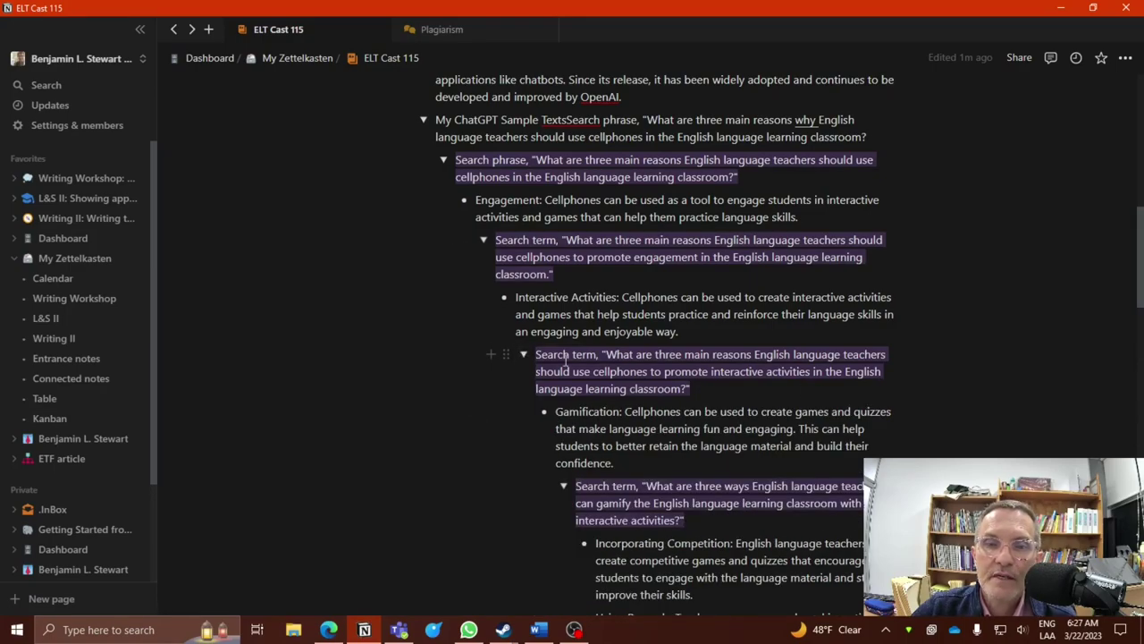
scroll(615, 371, "down", 2)
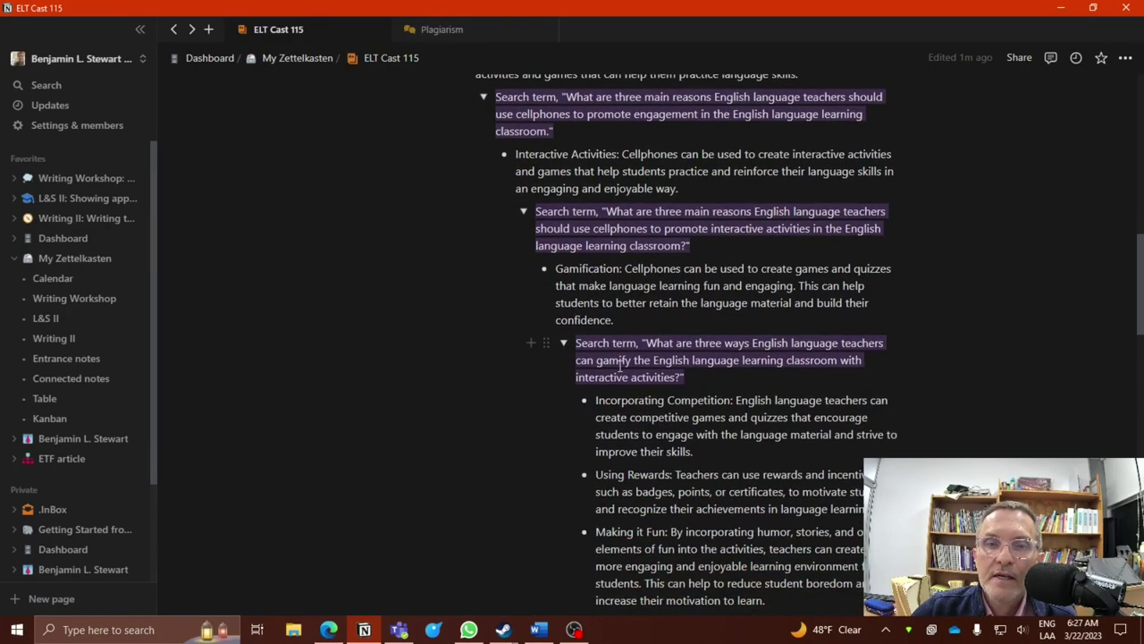
left_click(563, 344)
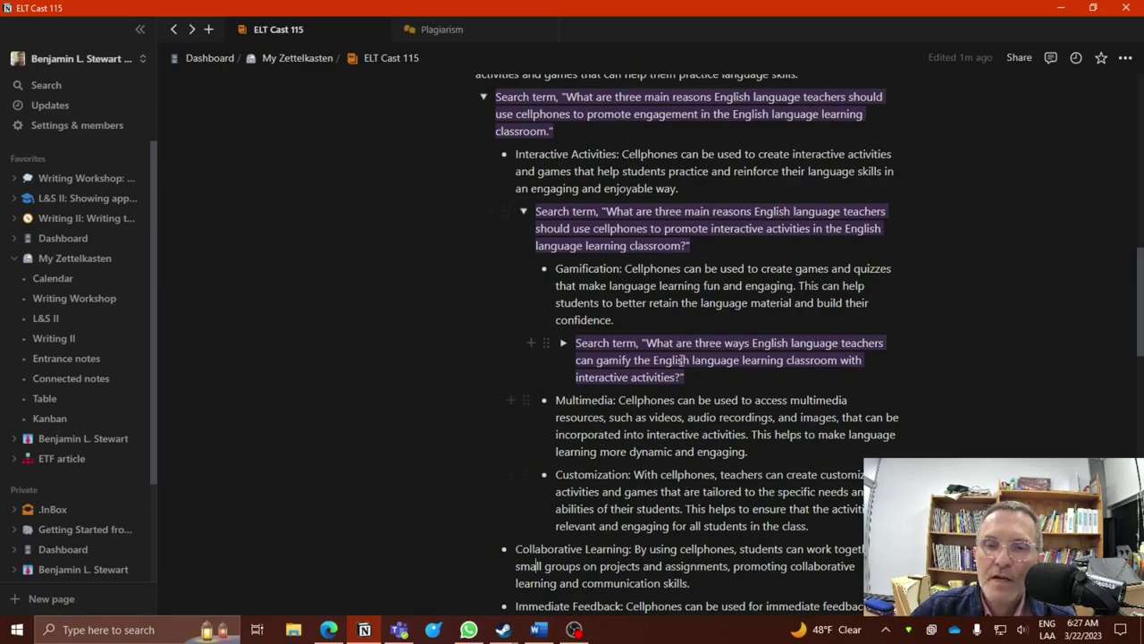
left_click_drag(625, 269, 644, 323)
left_click(651, 413)
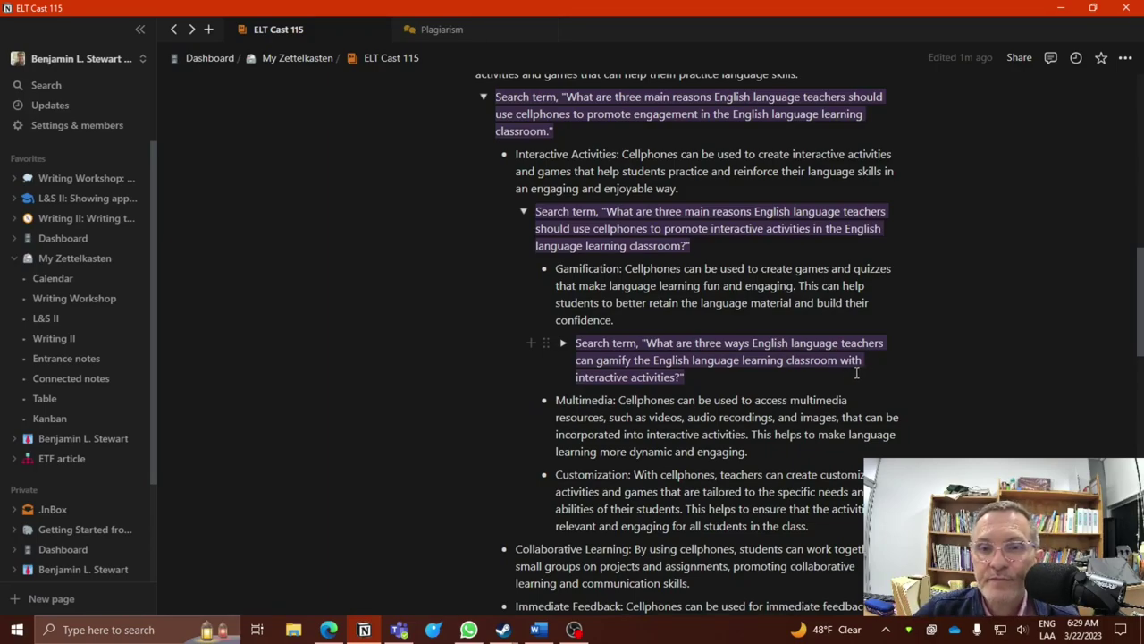
Step: Expand the search term about gamifying the classroom and review the full chain of nested search terms and answers
left_click(564, 349)
scroll(706, 354, "down", 1)
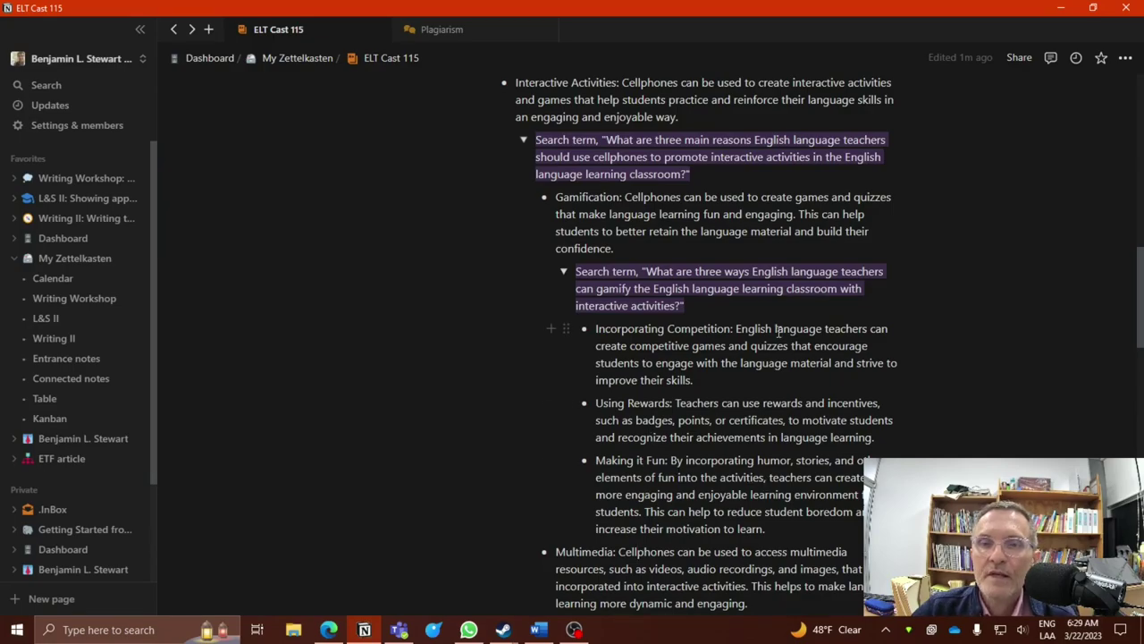
scroll(734, 350, "down", 1)
scroll(735, 351, "down", 2)
scroll(662, 403, "up", 4)
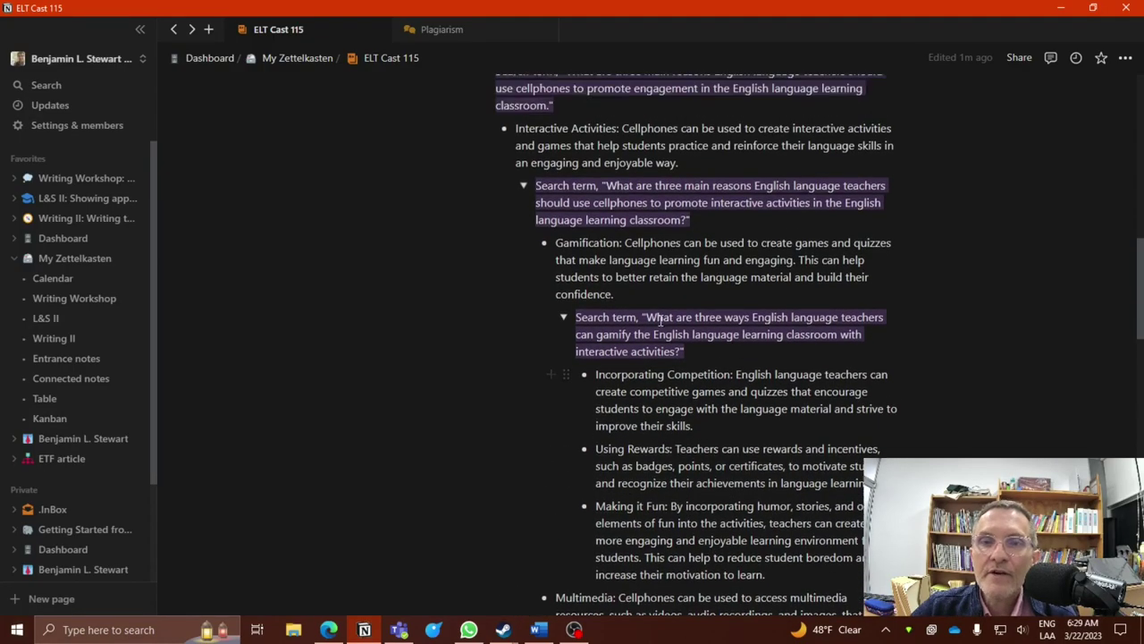
scroll(662, 402, "up", 4)
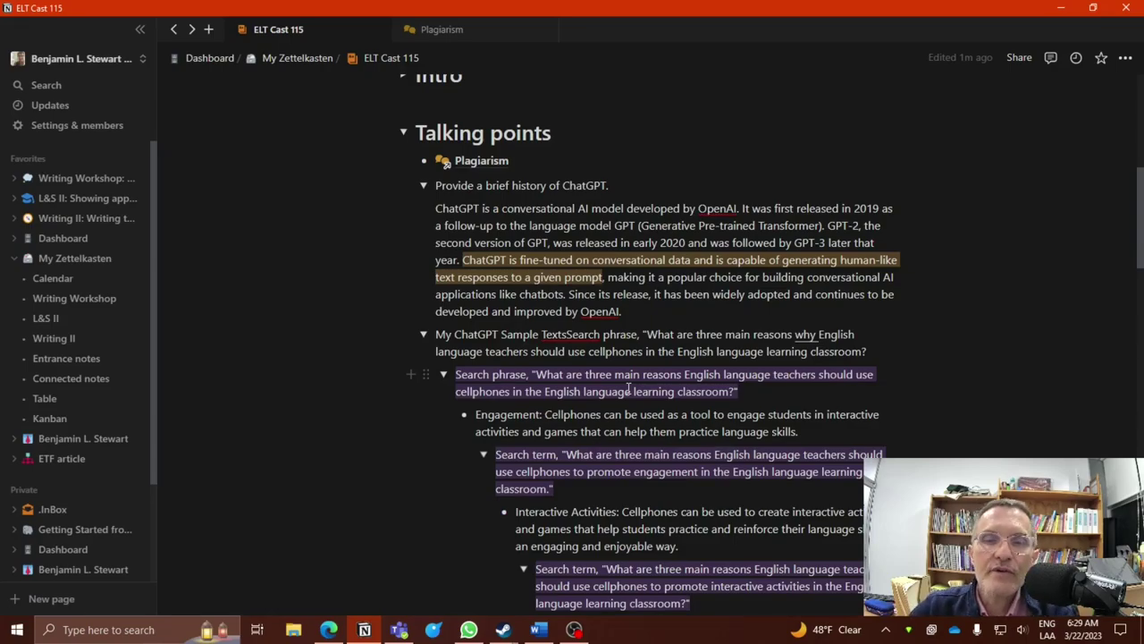
scroll(668, 350, "down", 2)
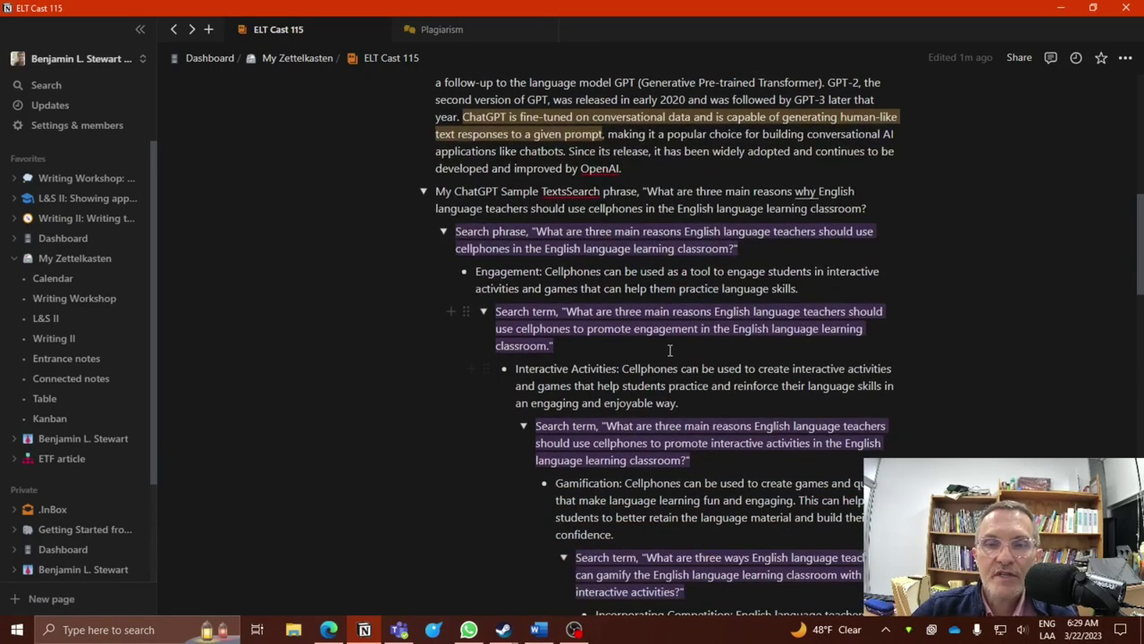
scroll(669, 350, "down", 1)
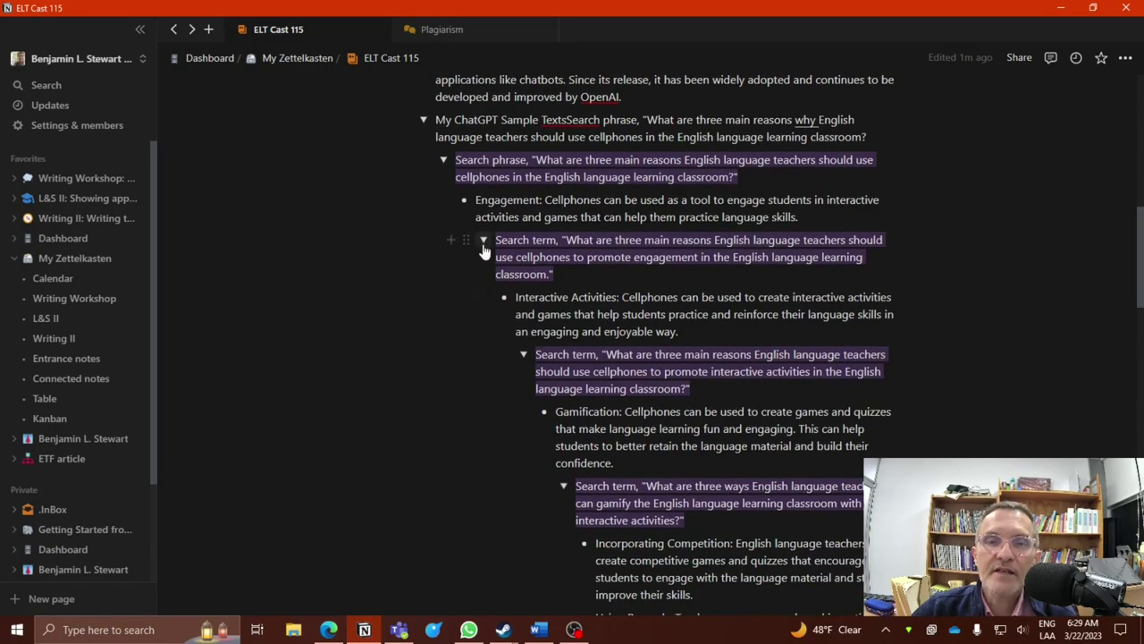
scroll(537, 358, "down", 1)
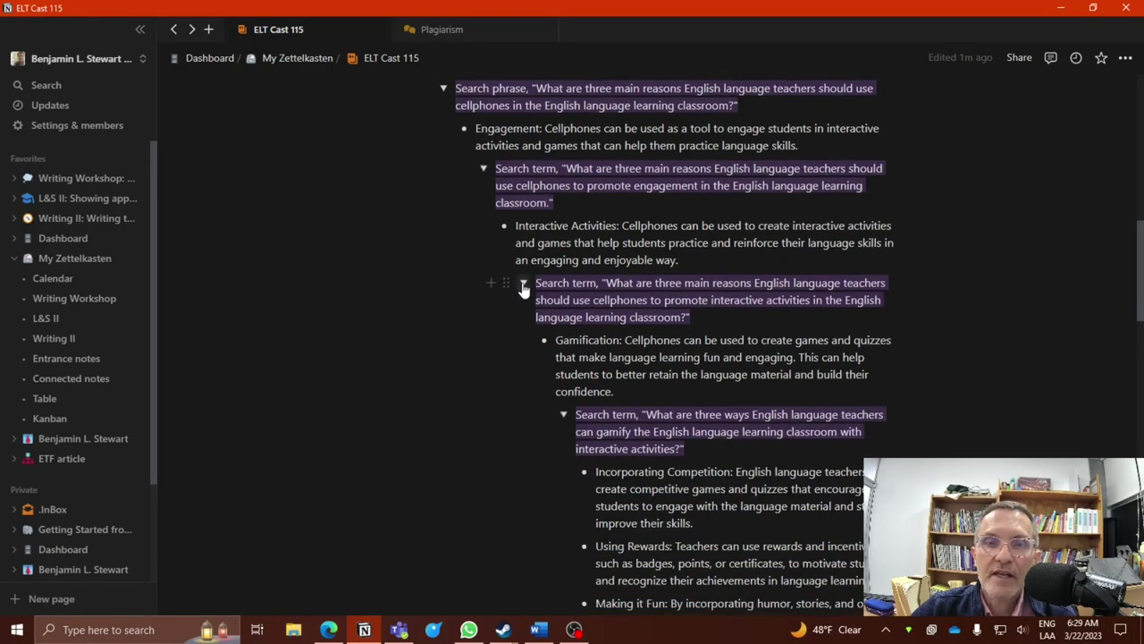
Step: Review the chain of nested cellphone search terms, from the sample texts phrase down to the answers about gamifying the classroom
scroll(581, 429, "down", 2)
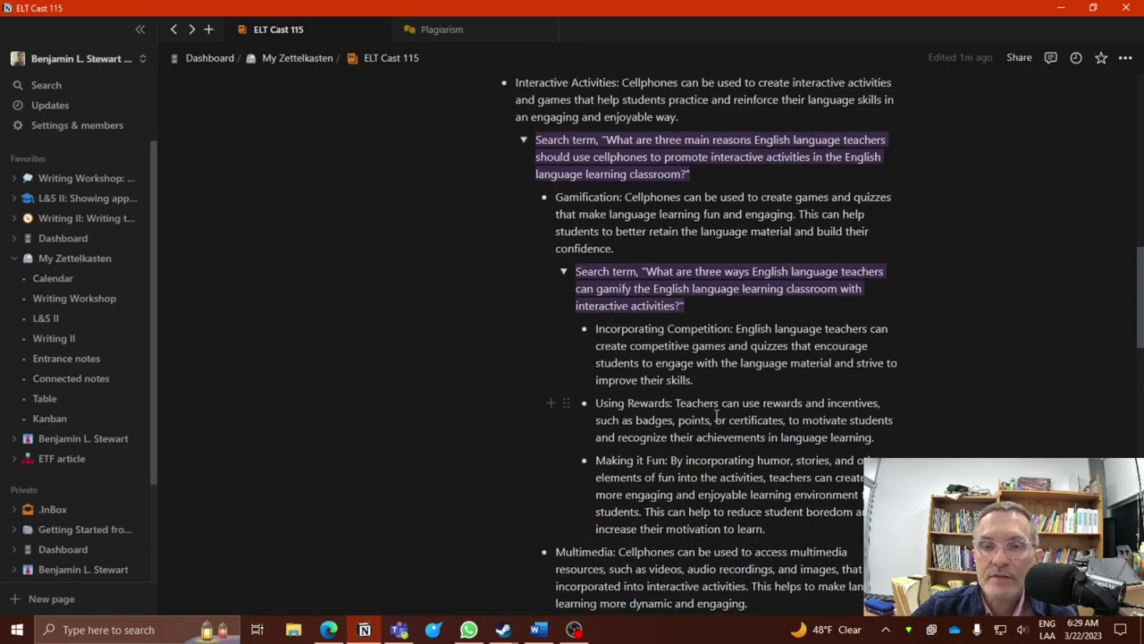
scroll(709, 382, "up", 2)
scroll(516, 230, "up", 2)
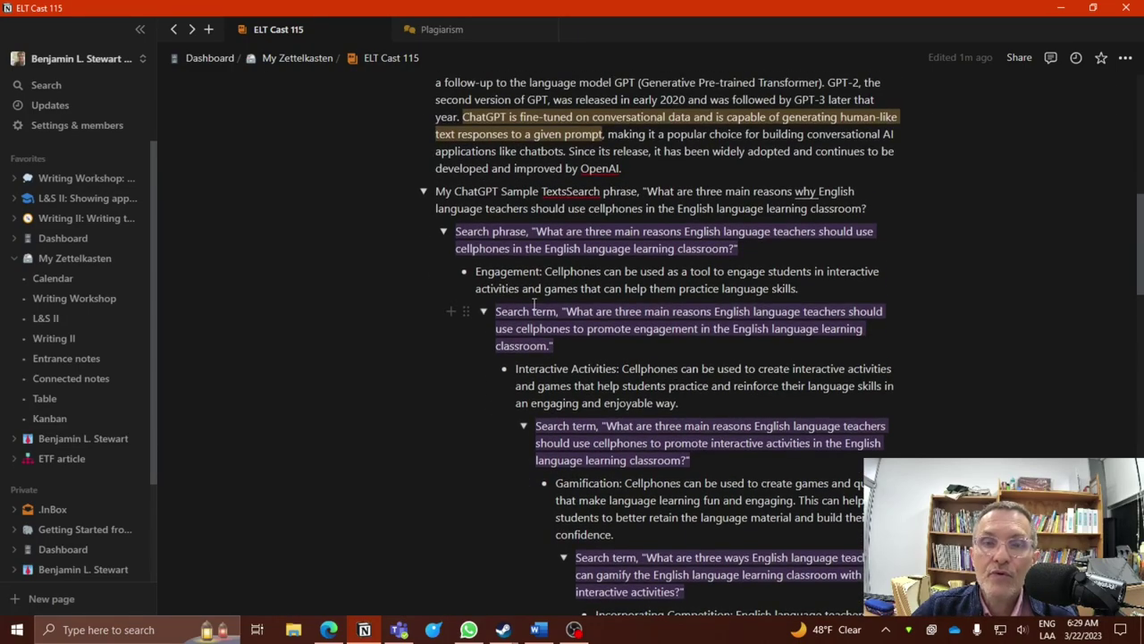
scroll(684, 365, "down", 4)
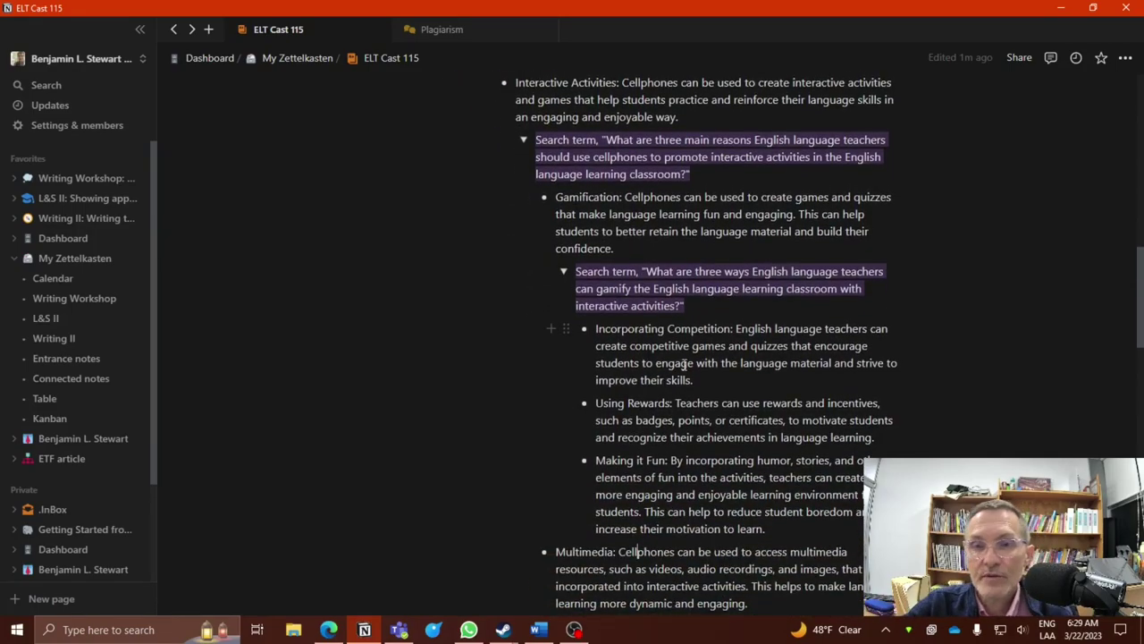
scroll(665, 331, "up", 5)
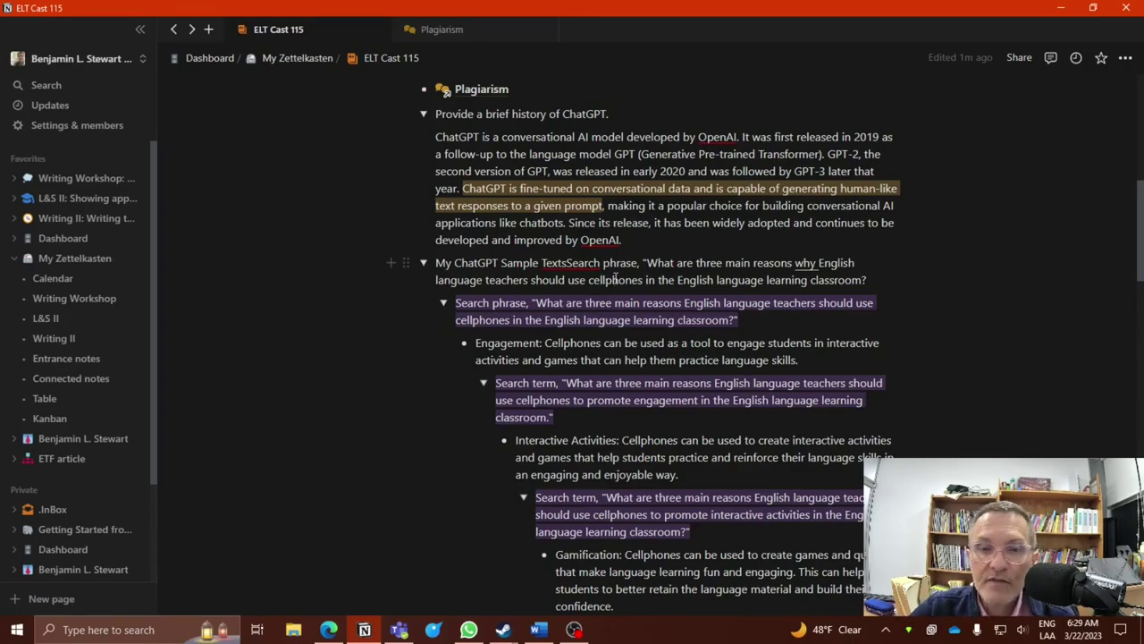
scroll(625, 309, "down", 2)
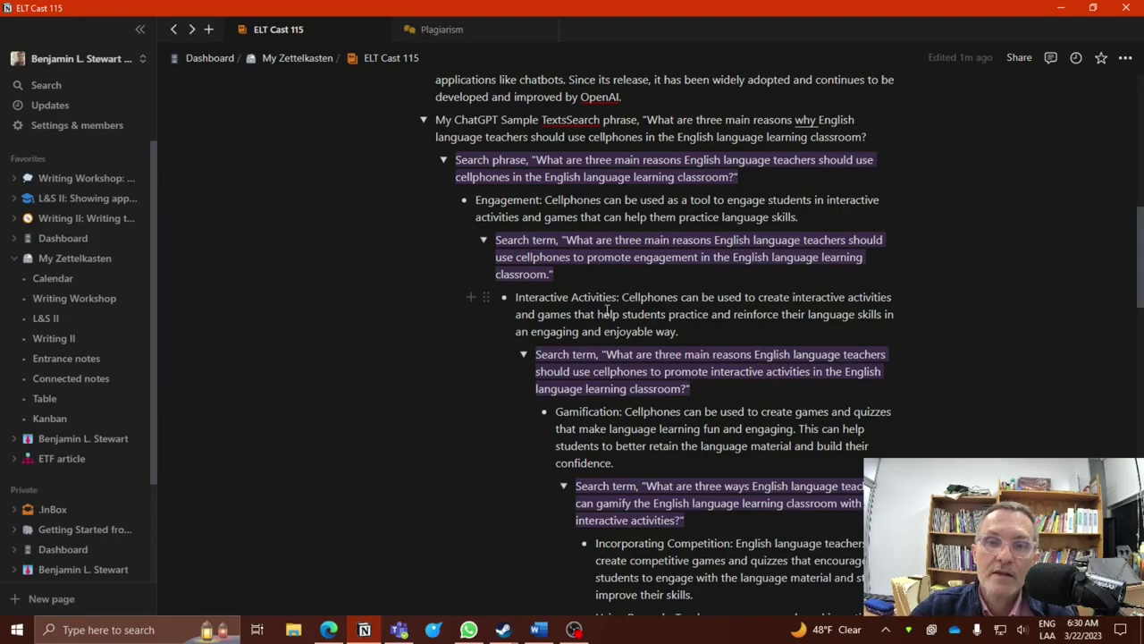
scroll(732, 376, "down", 1)
scroll(731, 376, "down", 3)
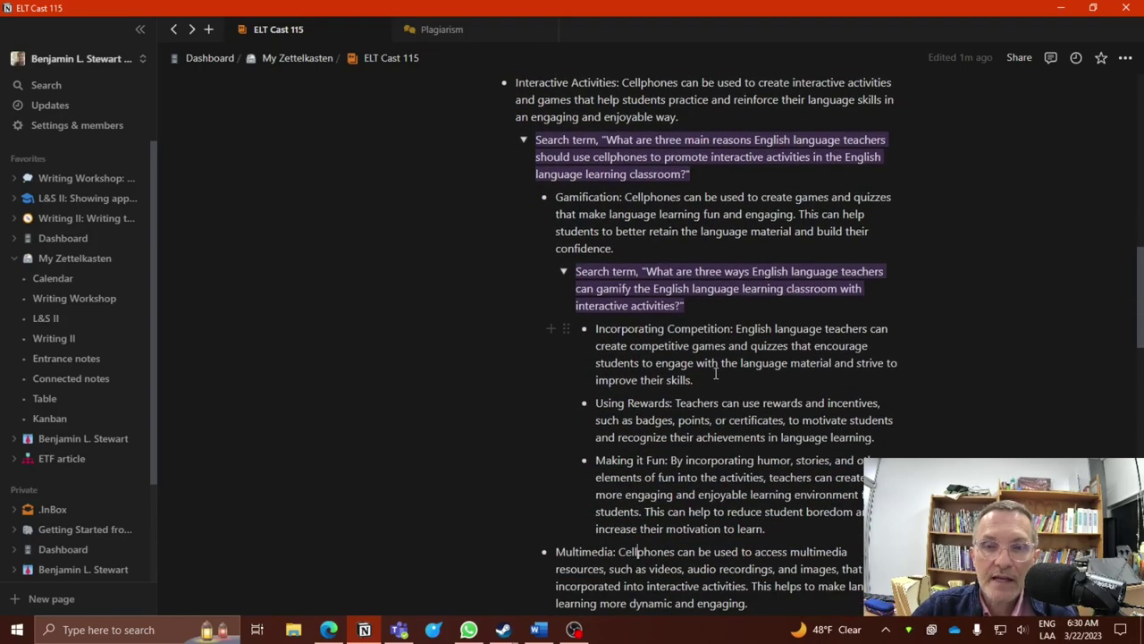
scroll(696, 375, "up", 1)
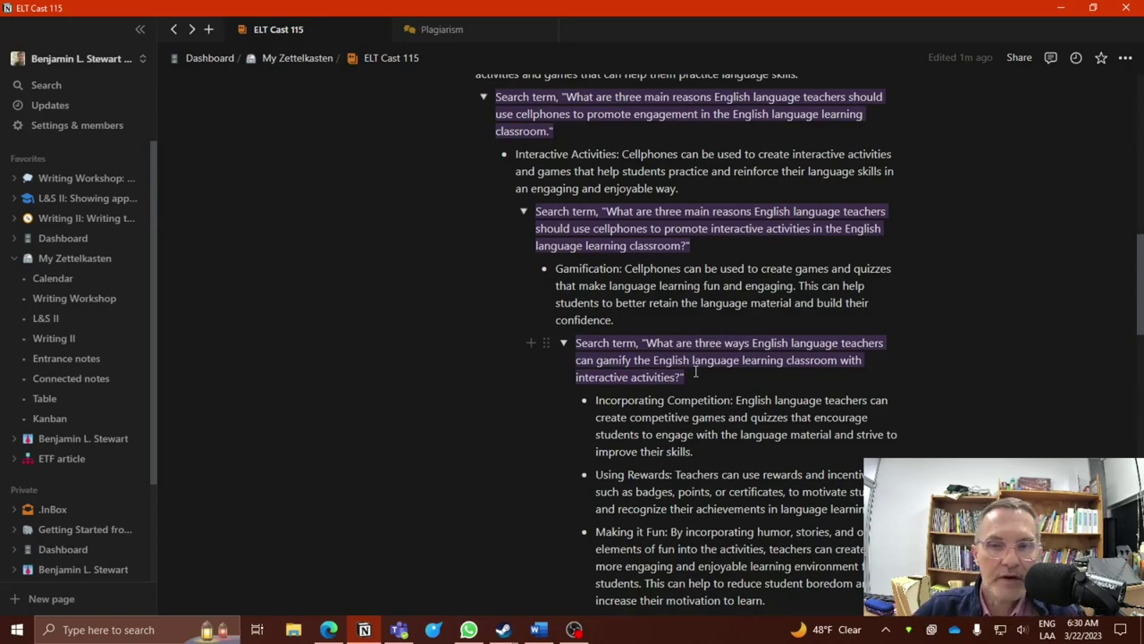
scroll(697, 372, "down", 3)
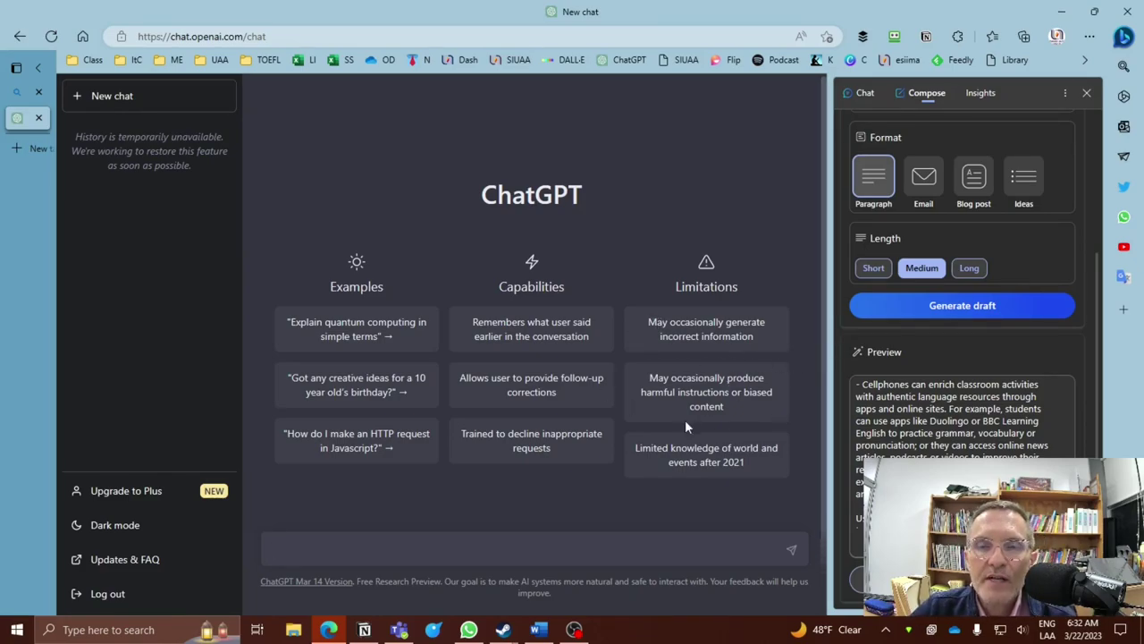
Step: Switch to the Notion notes and highlight the question in the first search phrase about using cellphones in the English classroom
left_click(364, 629)
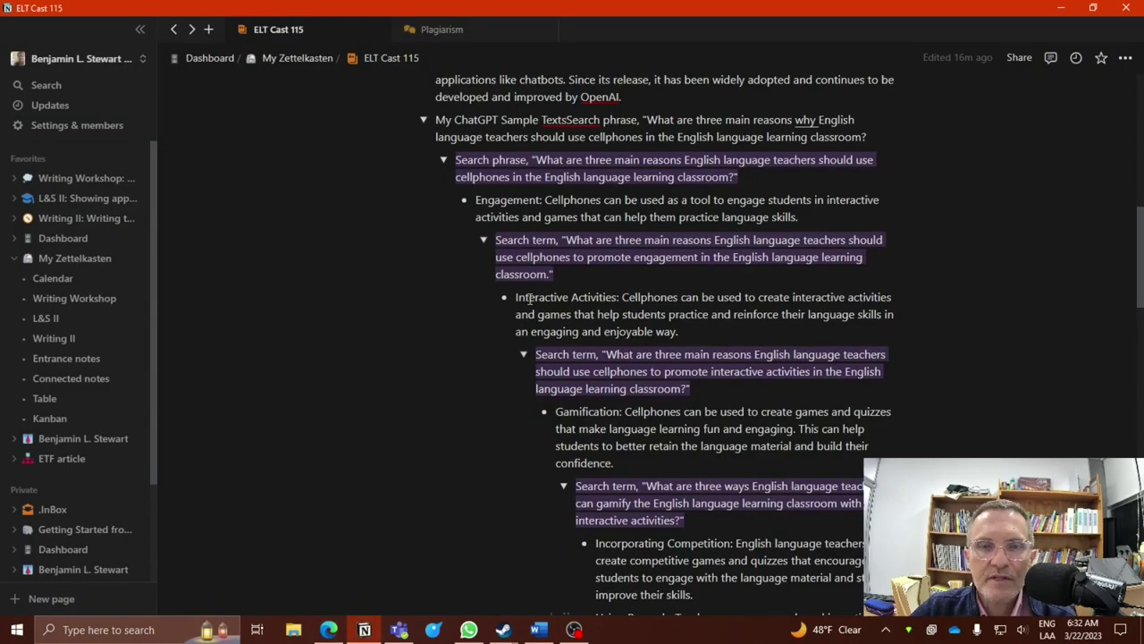
scroll(581, 307, "up", 3)
scroll(582, 307, "down", 2)
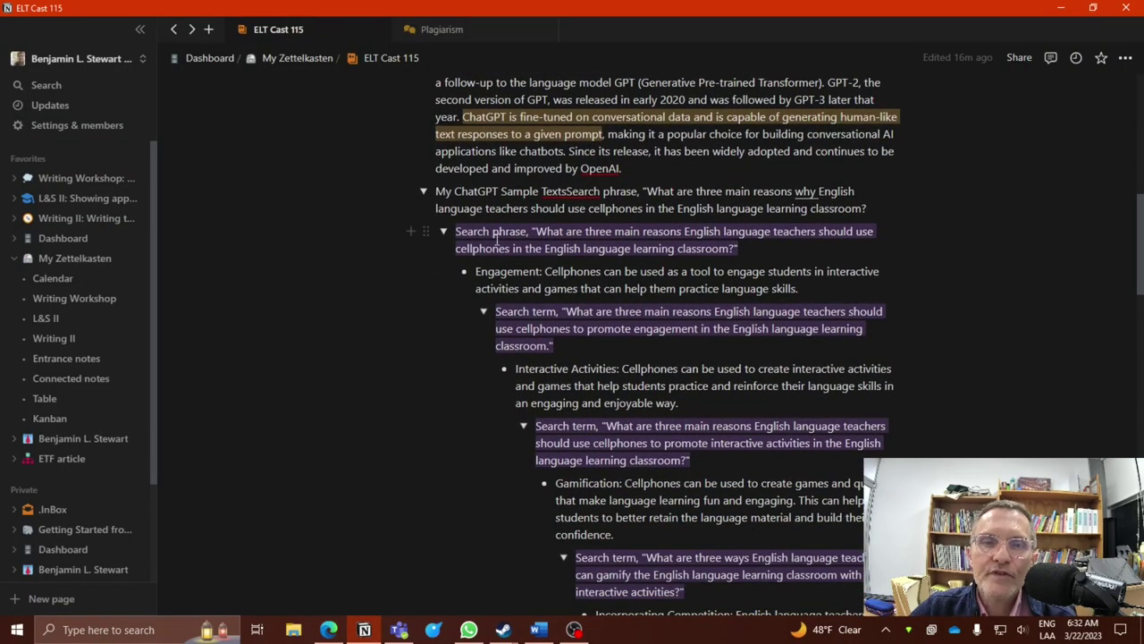
left_click_drag(536, 231, 735, 247)
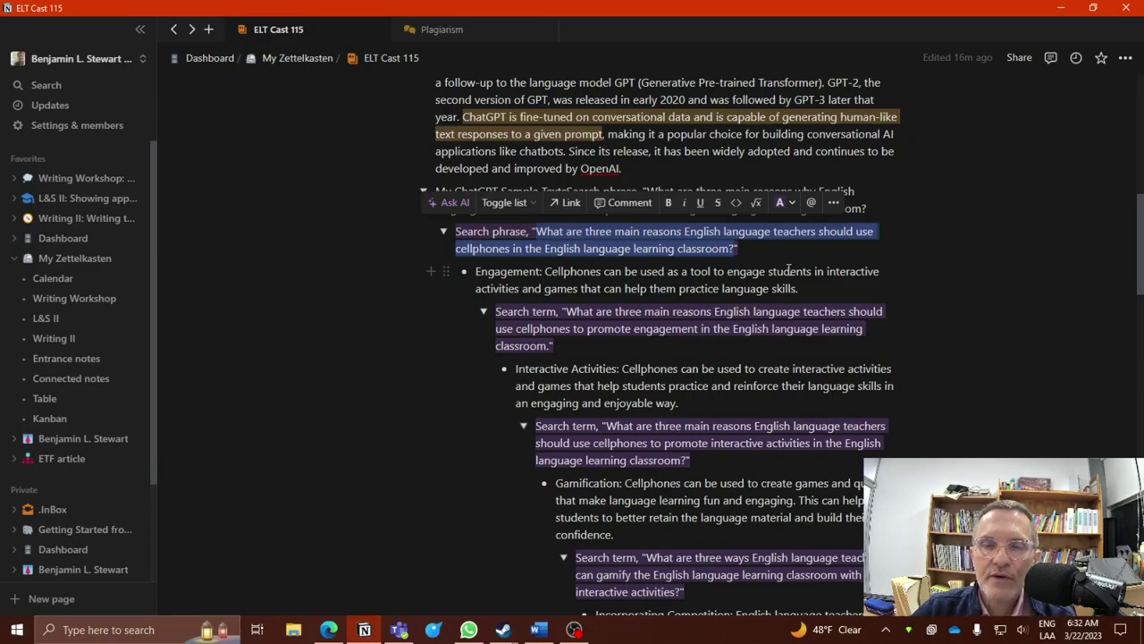
Step: Switch to the Word document with the Bing search texts, expand the Medium section and read its answer
key("alt+Tab")
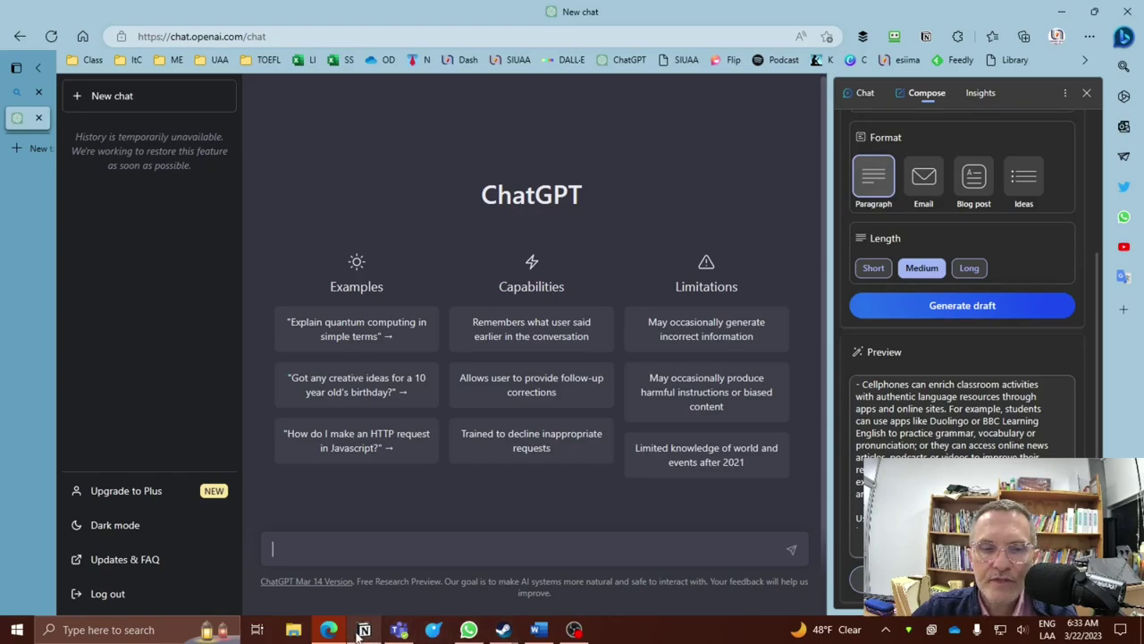
left_click(539, 630)
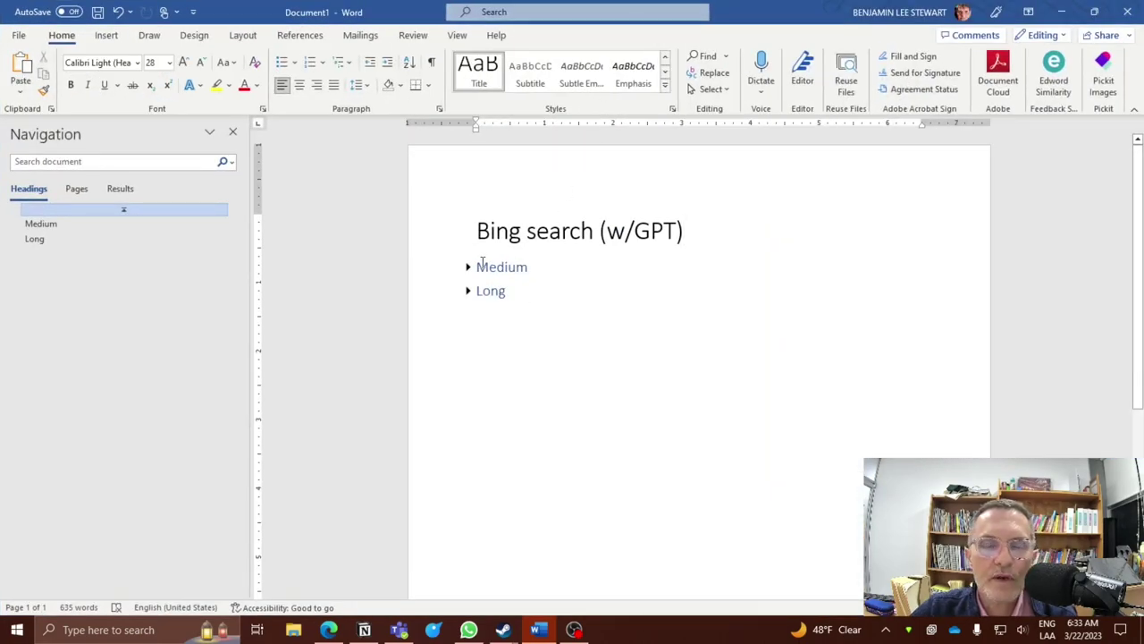
left_click(468, 268)
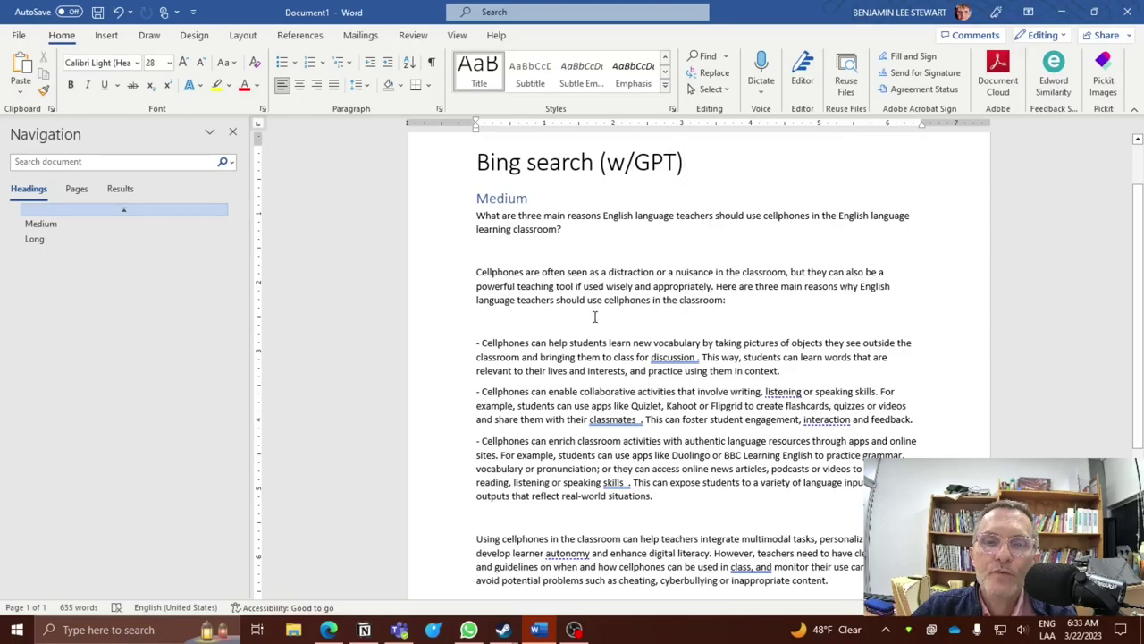
scroll(590, 311, "down", 3)
scroll(586, 309, "up", 1)
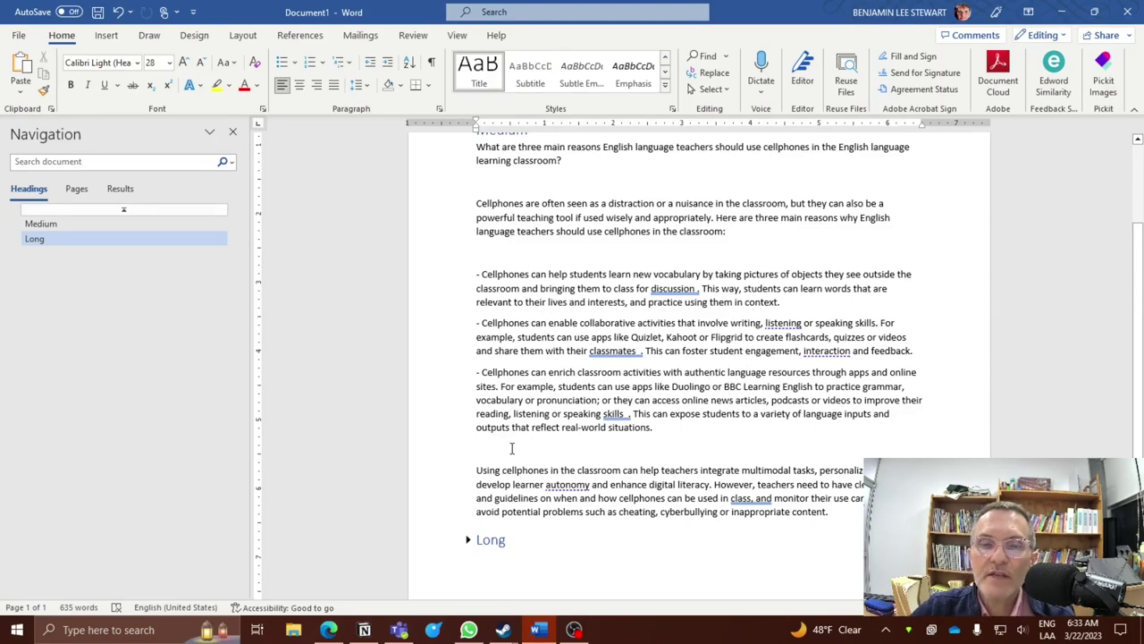
Step: Expand the Long section and read through its introduction and three numbered reasons for using cellphones
scroll(514, 460, "down", 2)
left_click(467, 472)
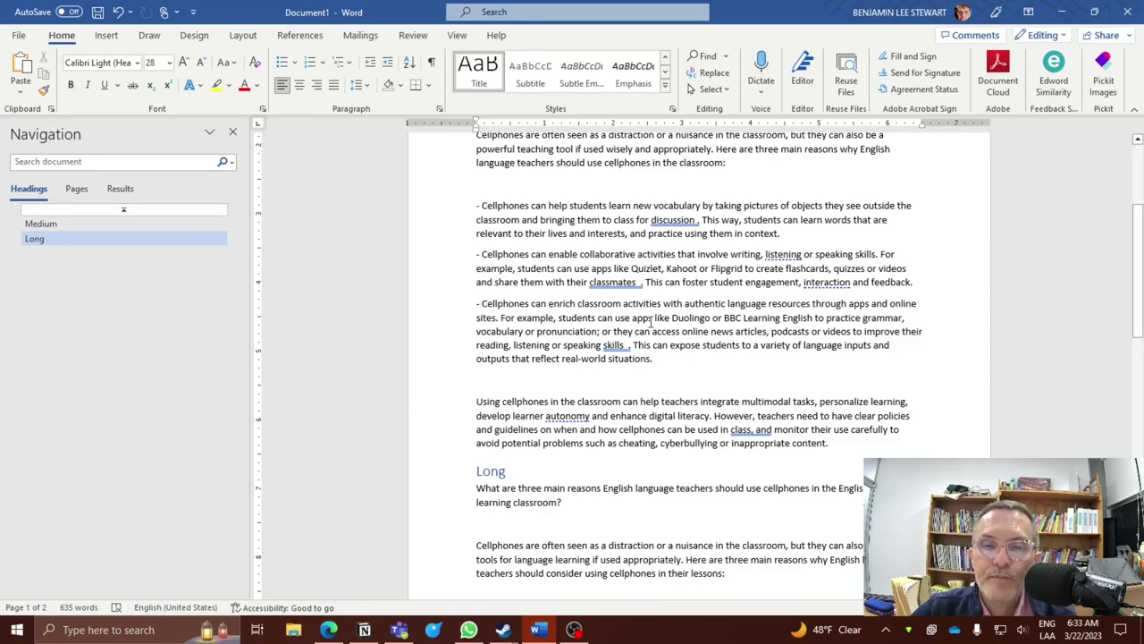
scroll(686, 361, "down", 4)
scroll(644, 290, "down", 3)
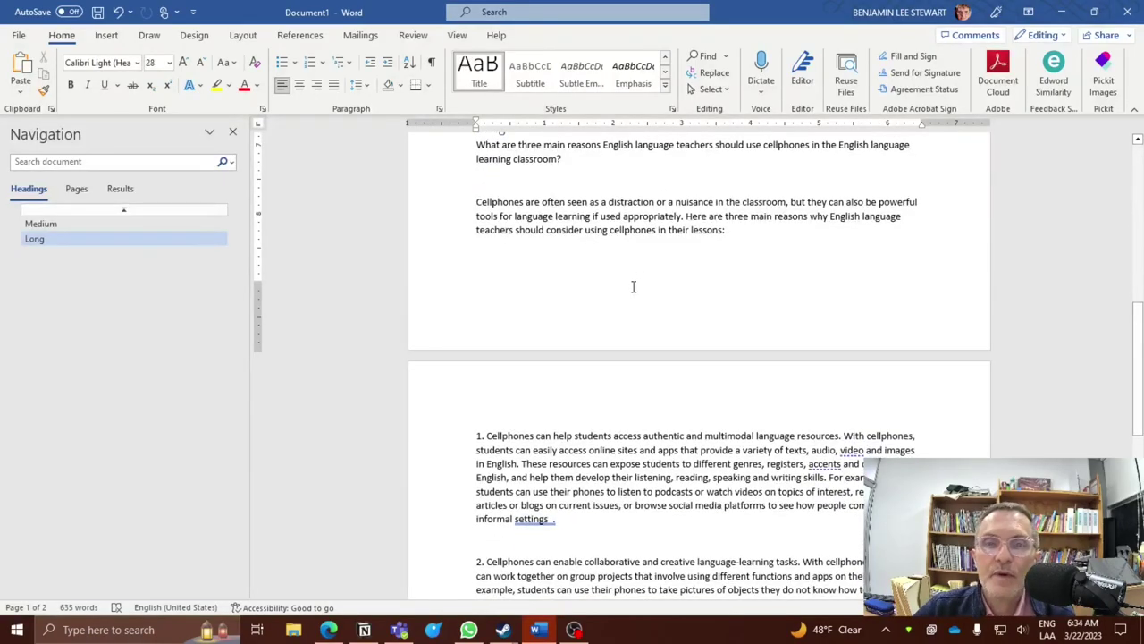
scroll(633, 284, "up", 1)
scroll(633, 284, "down", 7)
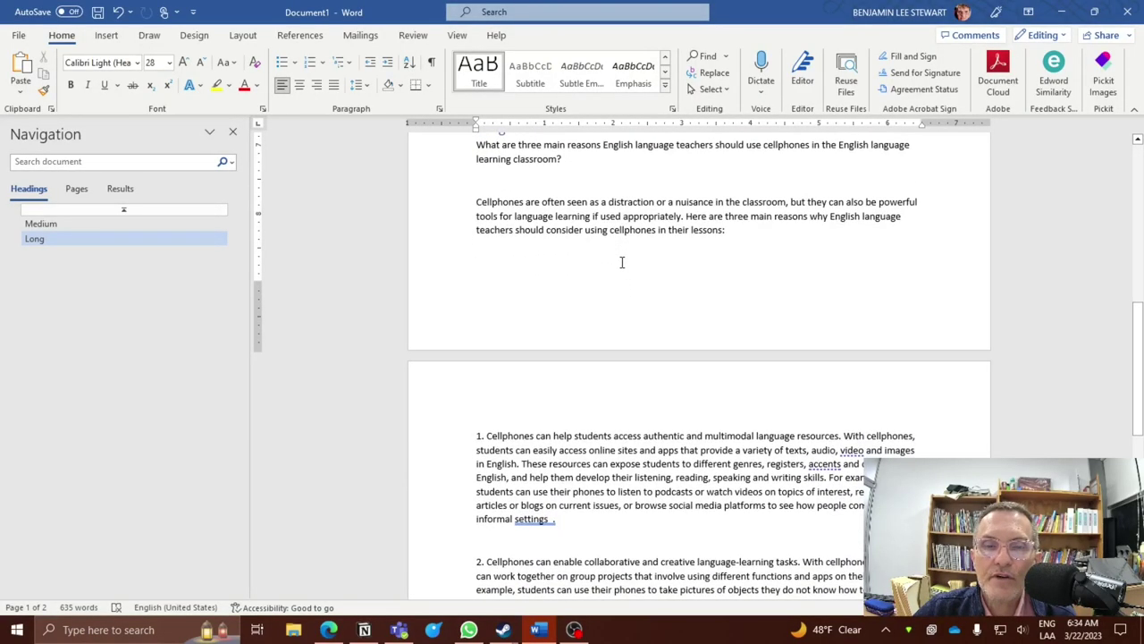
scroll(627, 269, "up", 16)
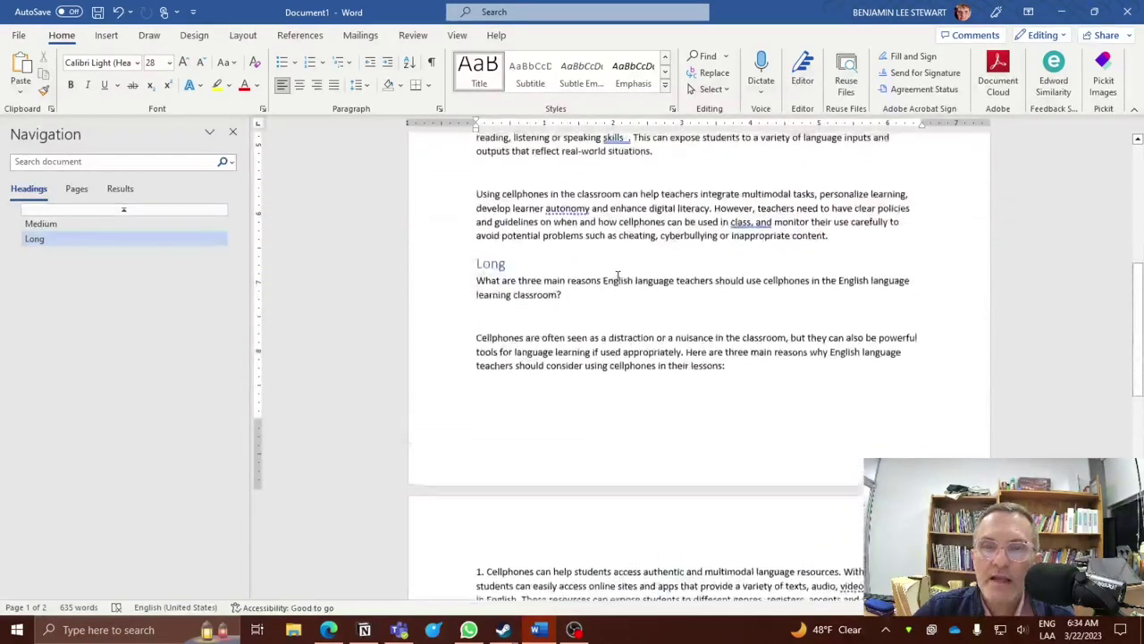
scroll(626, 270, "down", 12)
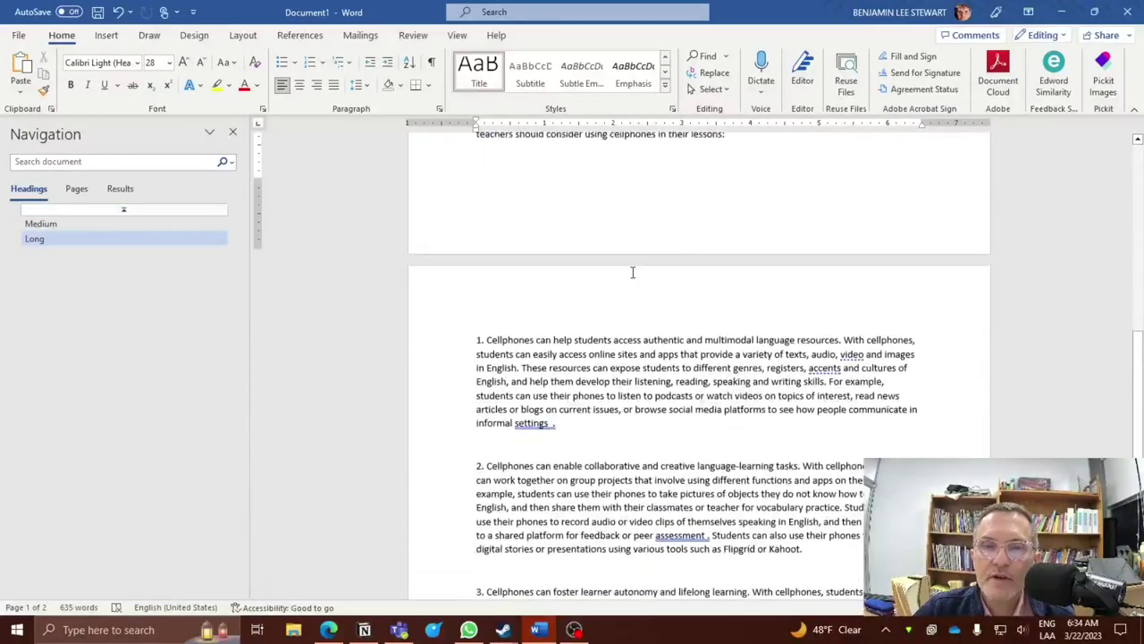
scroll(634, 267, "down", 1)
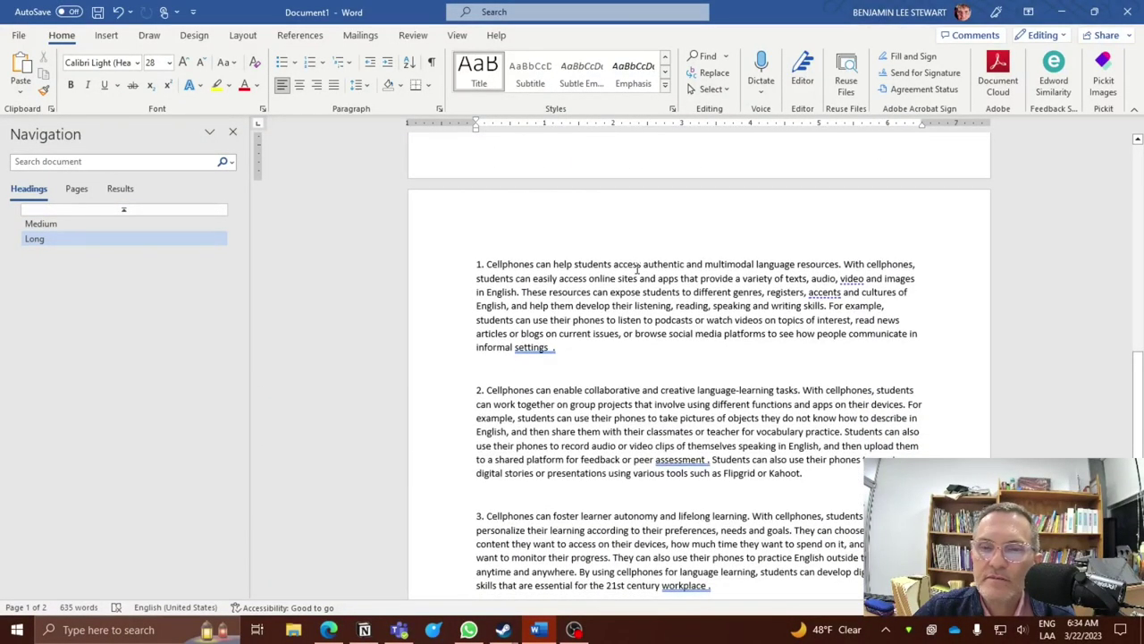
scroll(631, 267, "up", 3)
scroll(624, 265, "down", 1)
scroll(625, 265, "down", 1)
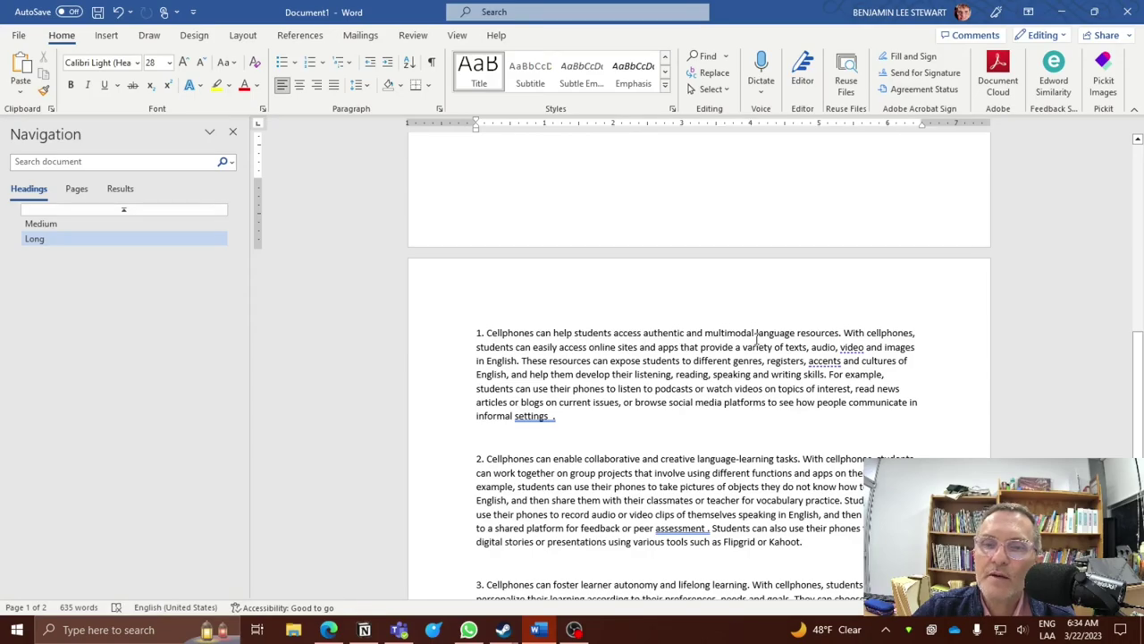
scroll(768, 340, "down", 1)
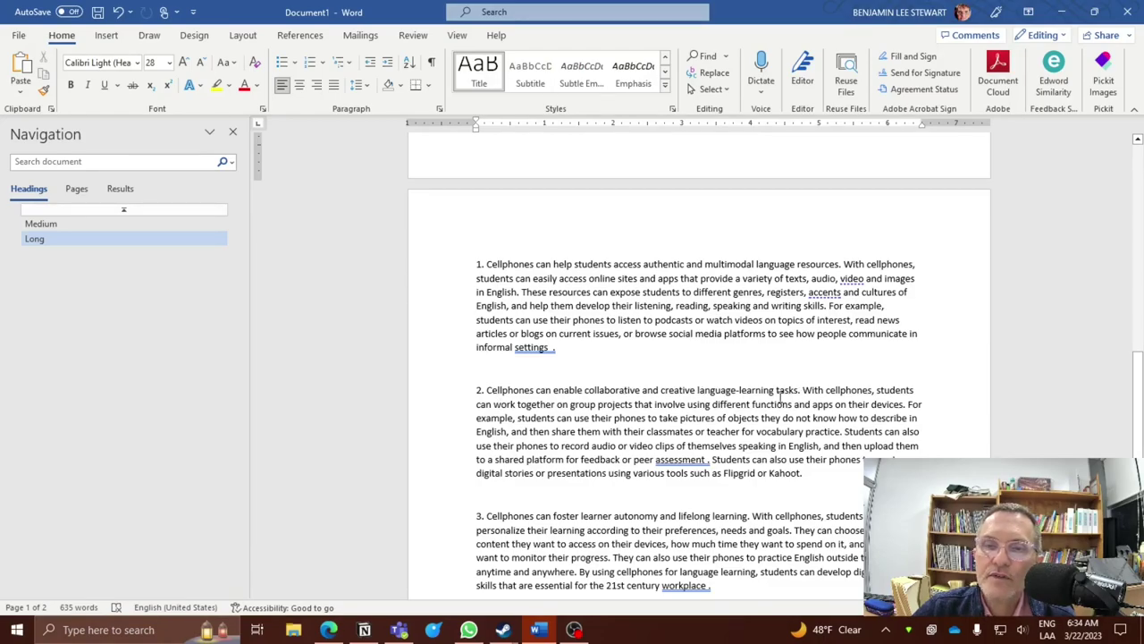
scroll(779, 397, "down", 2)
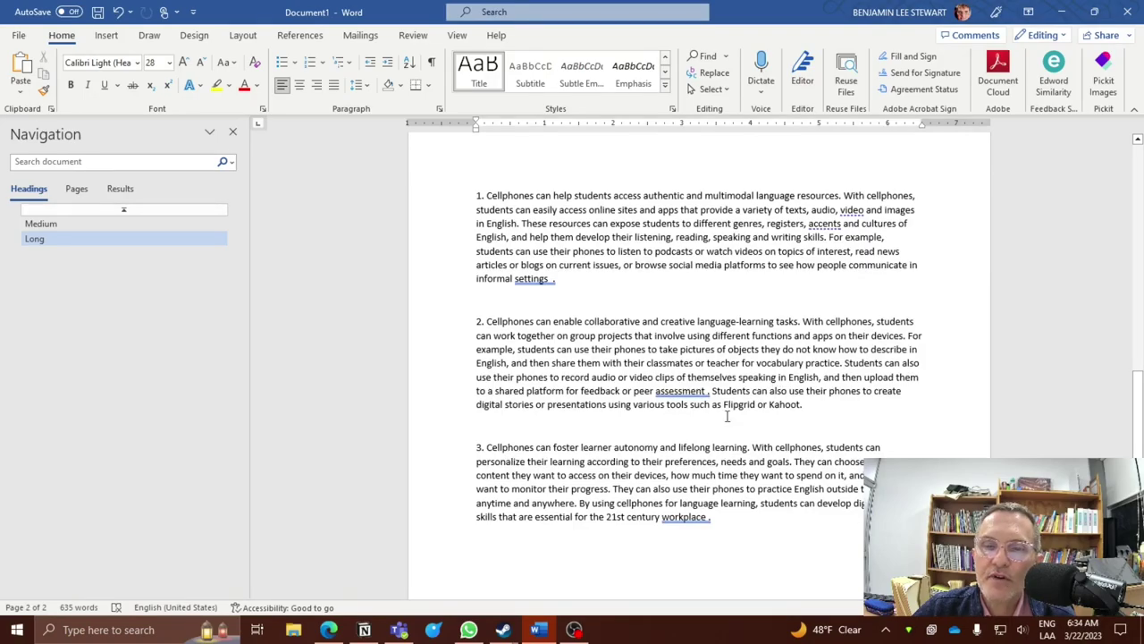
Step: Highlight the opening sentences of the three numbered reasons in the Long section one after another
scroll(630, 336, "up", 3)
left_click_drag(487, 333, 845, 333)
left_click_drag(493, 458, 793, 456)
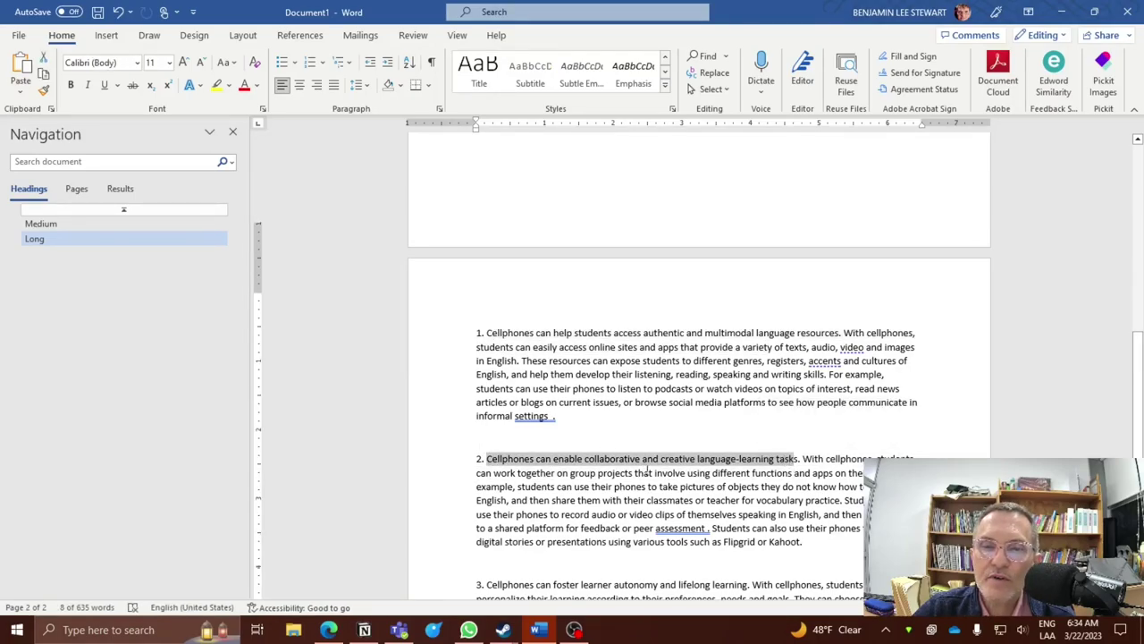
scroll(648, 461, "down", 1)
scroll(648, 465, "down", 1)
left_click_drag(487, 516, 748, 516)
scroll(635, 463, "down", 3)
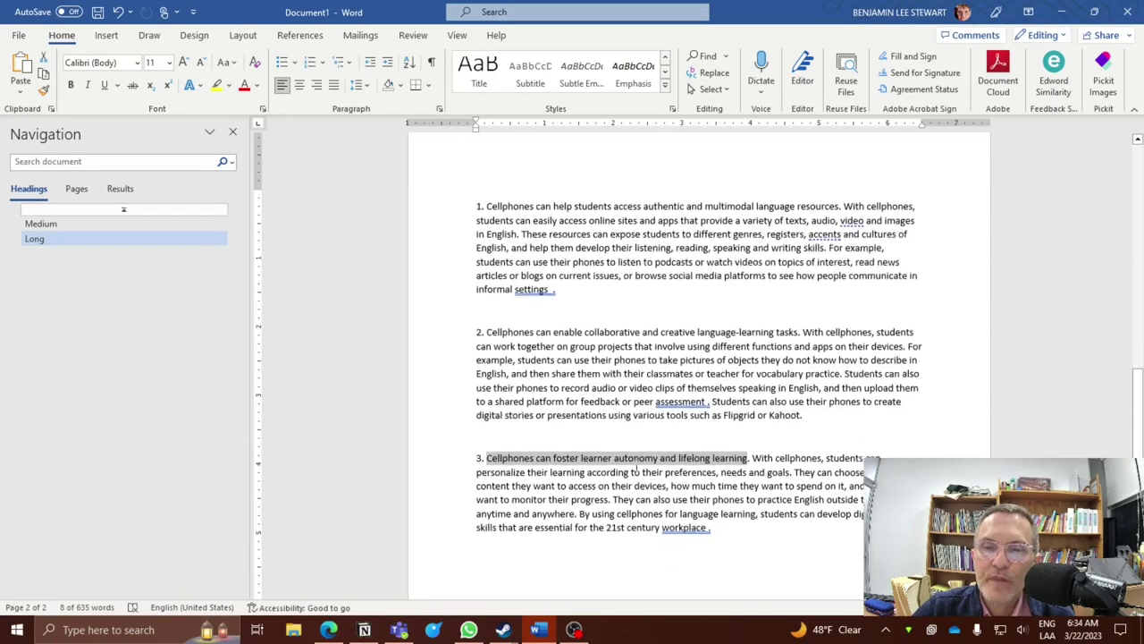
Step: Highlight the first reason's opening sentence about authentic and multimodal language resources again, look over the other reasons, and clear the selection
scroll(635, 465, "up", 3)
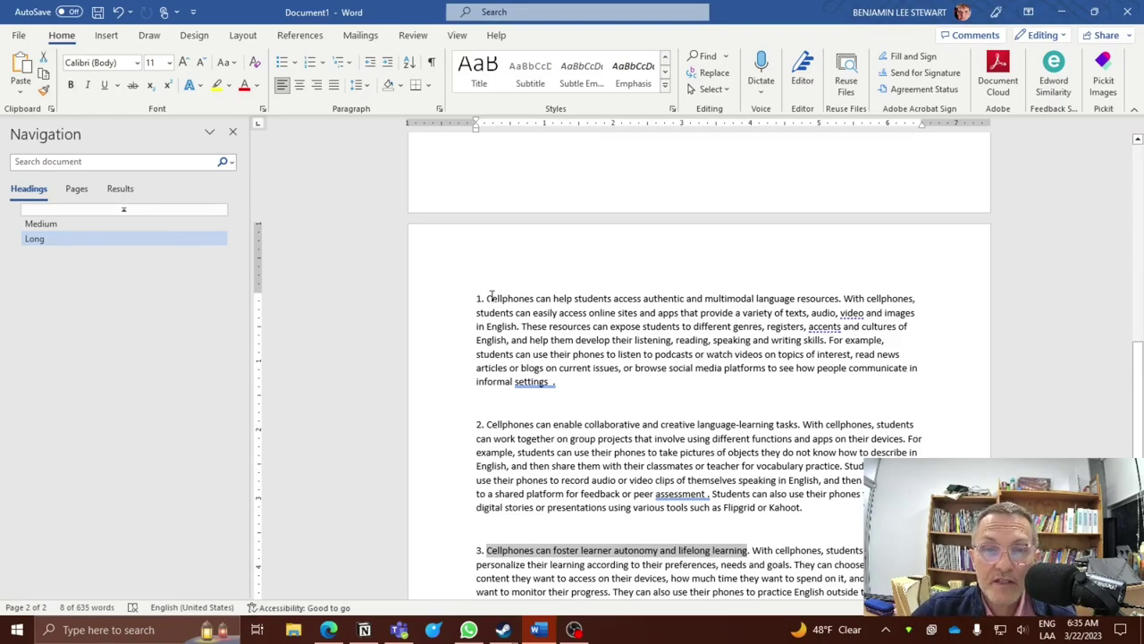
left_click_drag(488, 298, 848, 294)
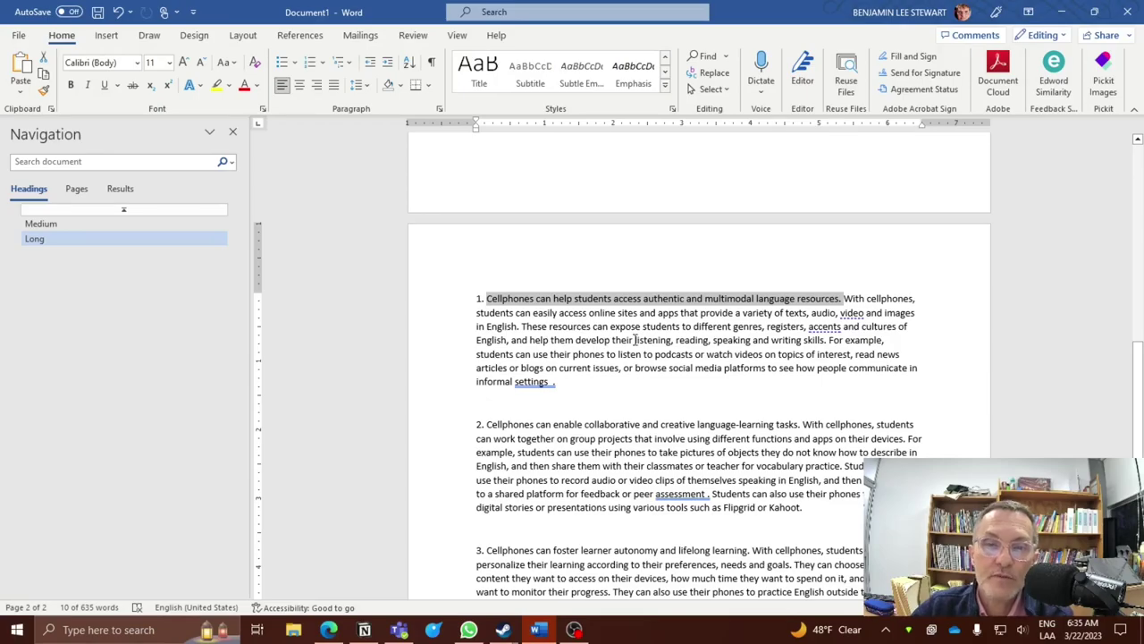
scroll(666, 344, "down", 1)
scroll(670, 358, "down", 2)
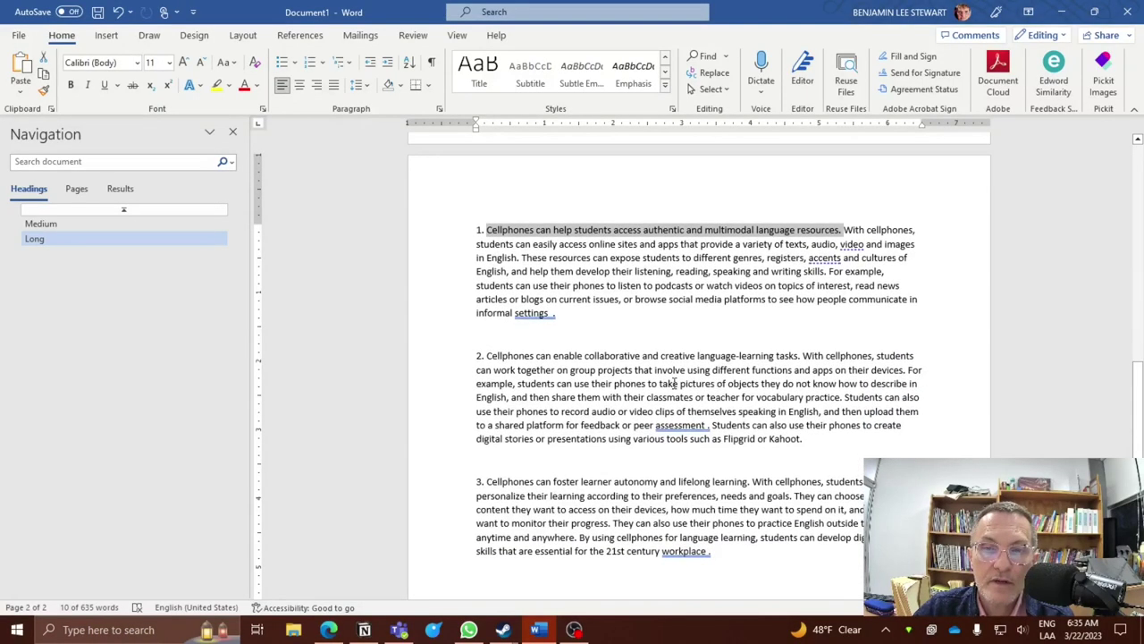
scroll(679, 375, "down", 4)
scroll(680, 375, "up", 5)
left_click(609, 319)
left_click_drag(479, 264, 797, 264)
left_click(595, 404)
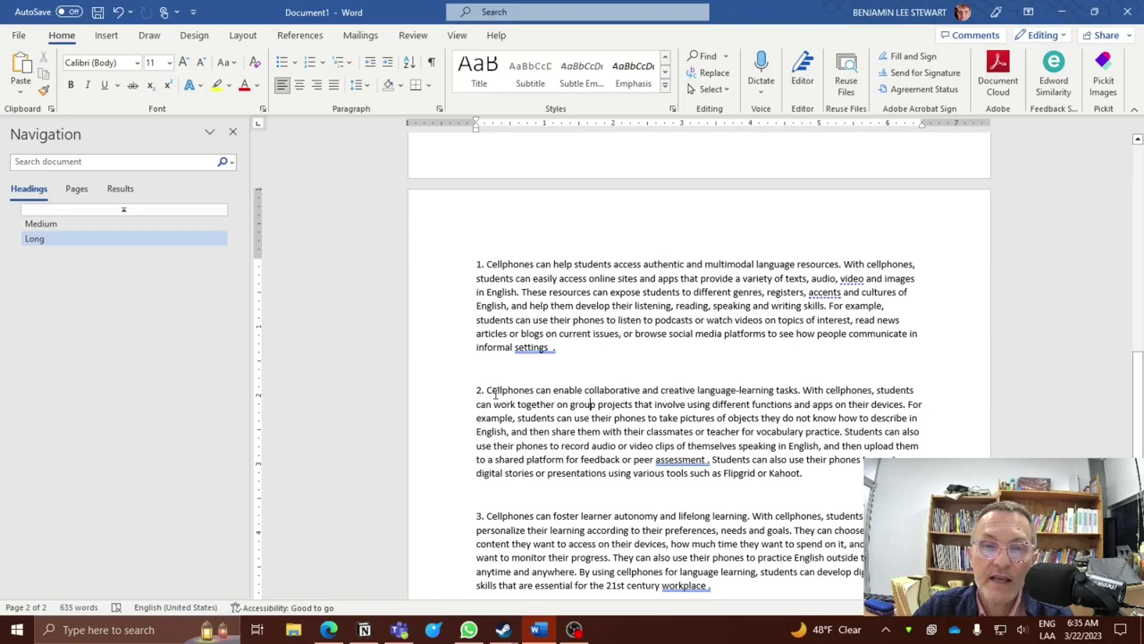
Step: Highlight the opening sentence on collaborative and creative tasks, followed by the one on learner autonomy and lifelong learning
left_click_drag(490, 390, 801, 391)
scroll(657, 407, "down", 2)
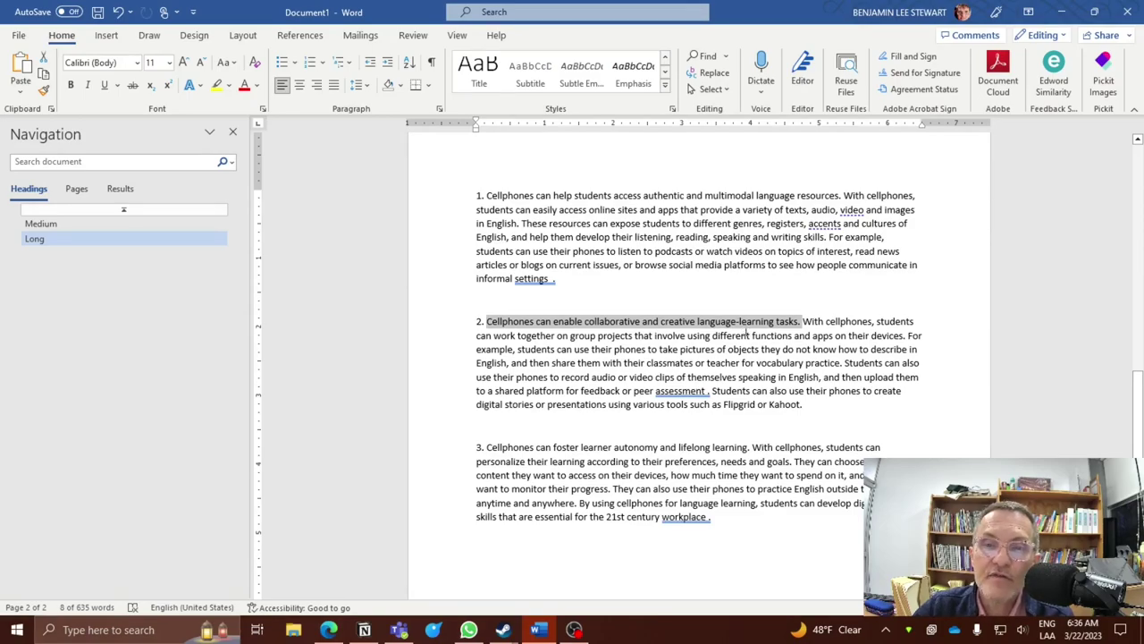
scroll(751, 333, "down", 3)
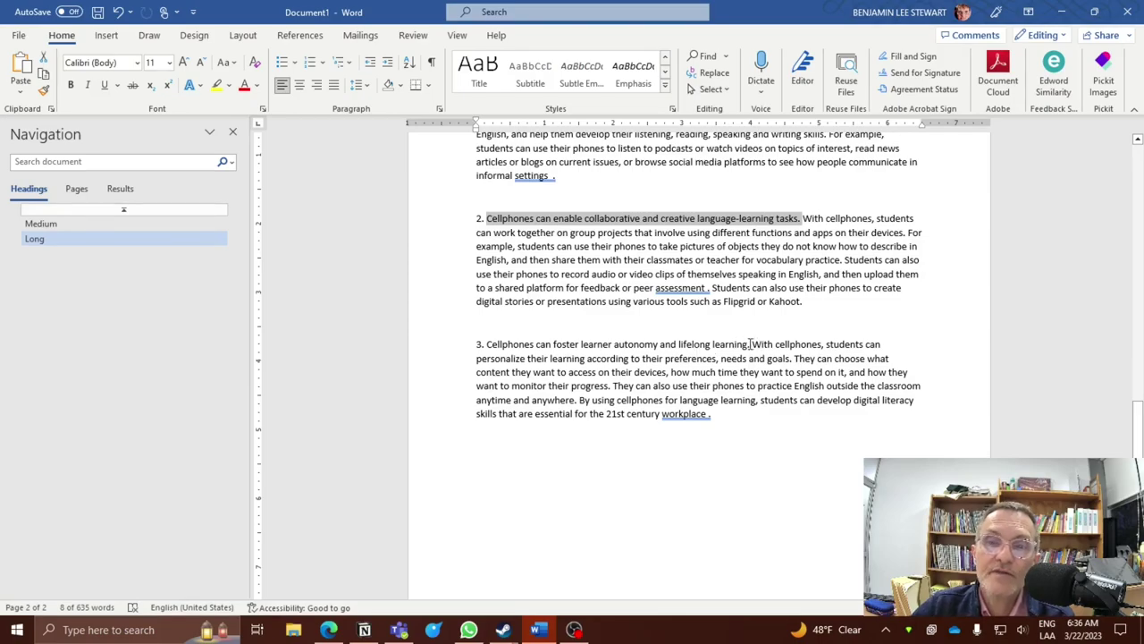
left_click_drag(751, 344, 487, 346)
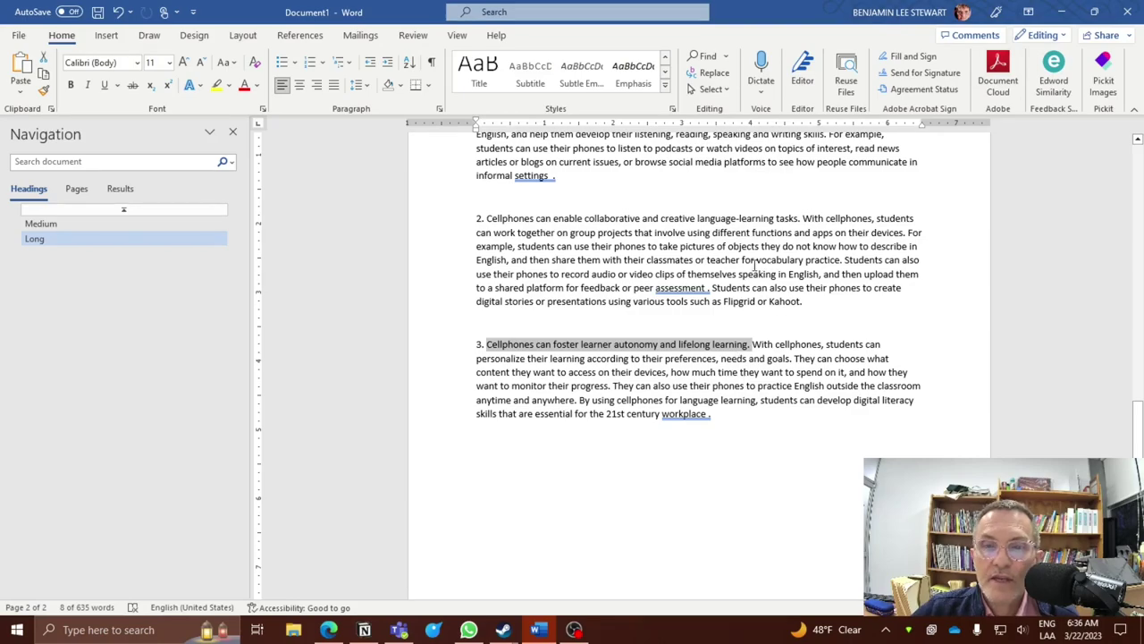
Step: Look back over the three numbered reasons and minimize the Word document to return to the ChatGPT page
scroll(742, 286, "down", 3)
scroll(710, 330, "up", 6)
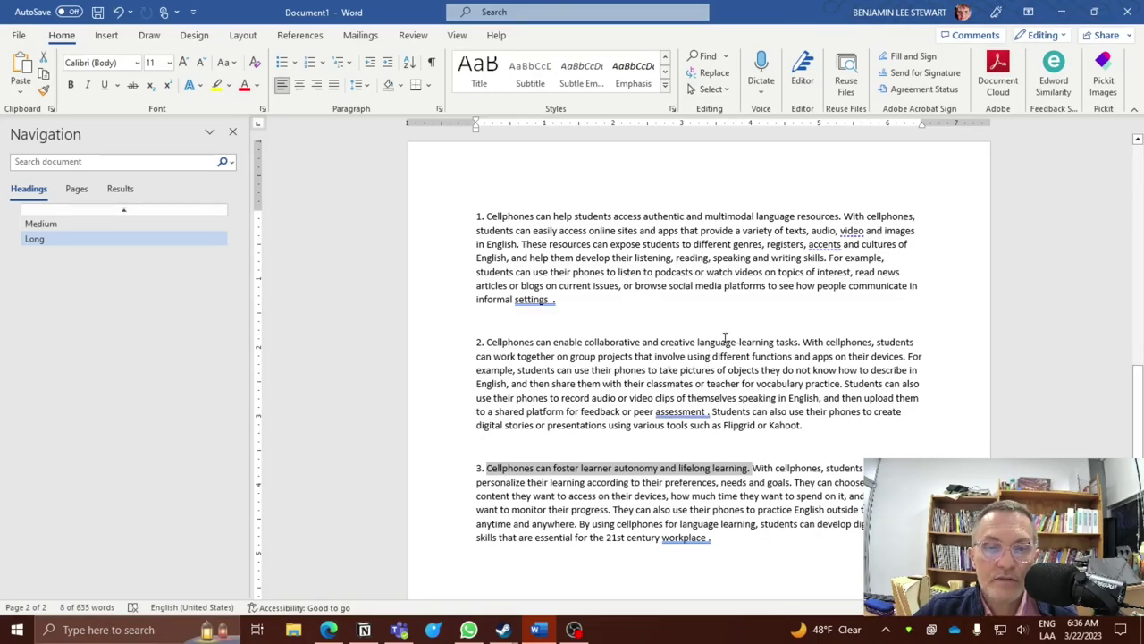
left_click(1069, 11)
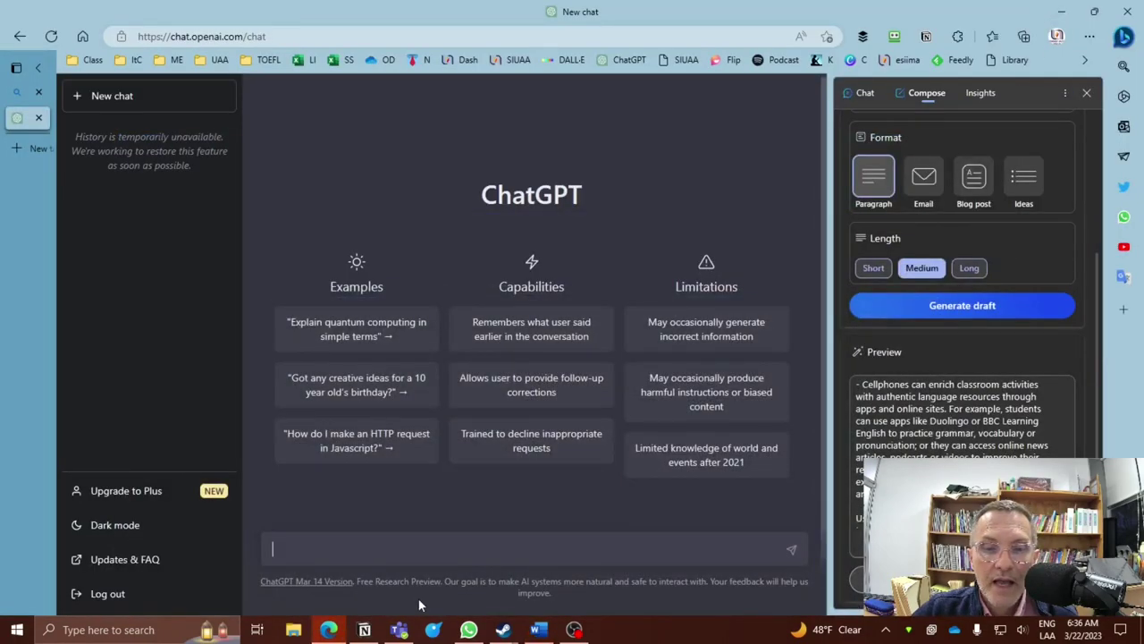
Step: Switch back to the ELT Cast 115 notes in Notion and review the nested cellphone search terms and their ChatGPT answers
left_click(328, 630)
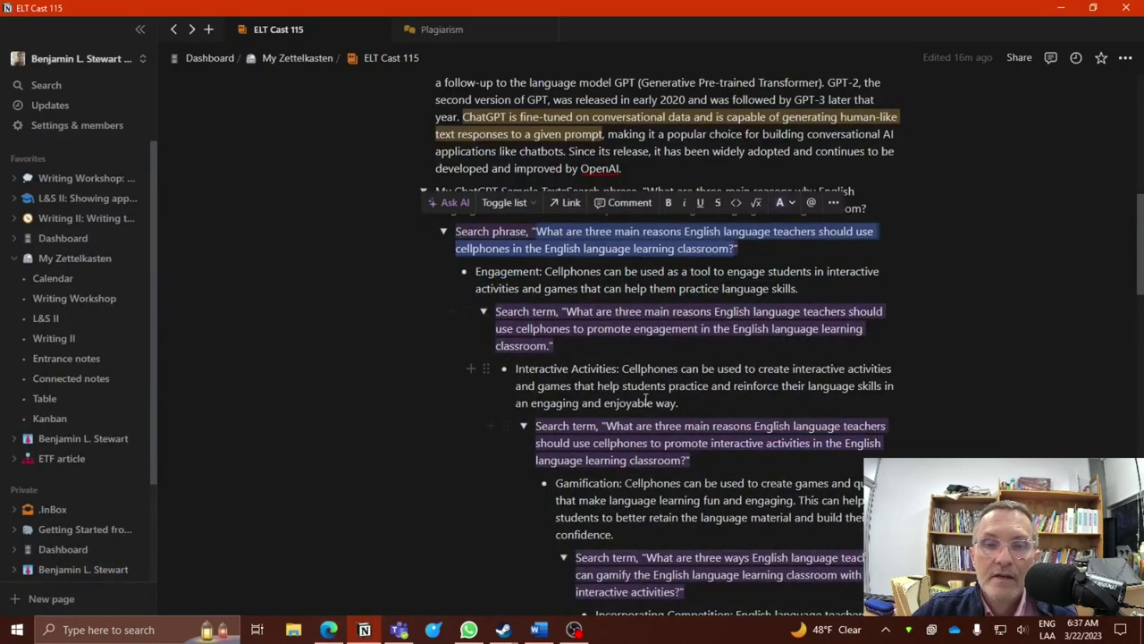
scroll(643, 398, "down", 3)
scroll(644, 398, "up", 3)
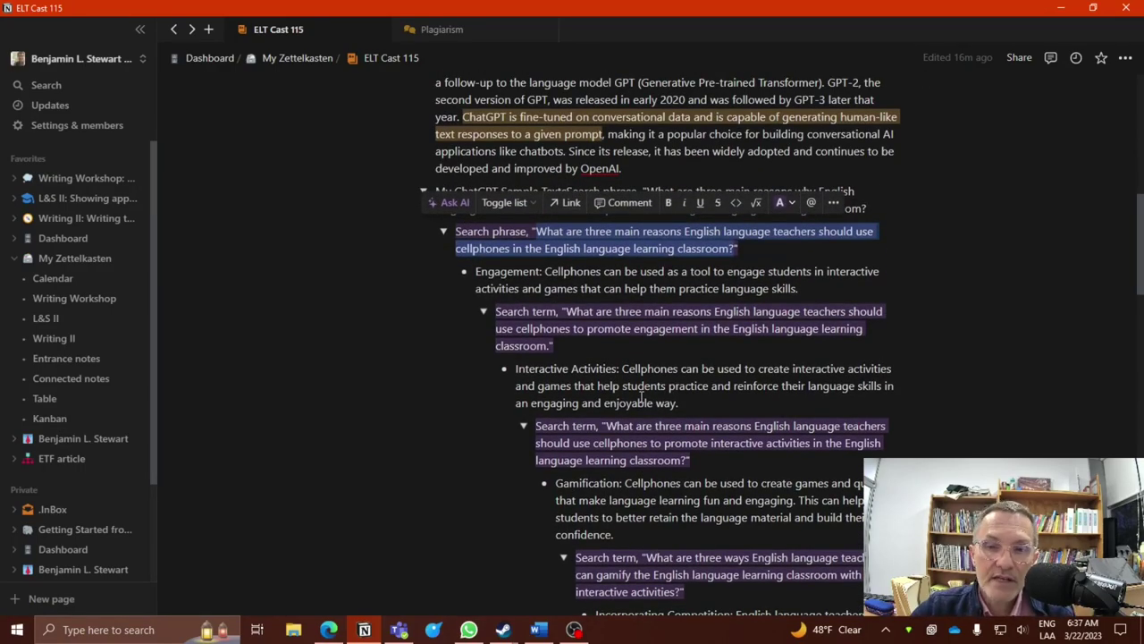
scroll(641, 396, "down", 5)
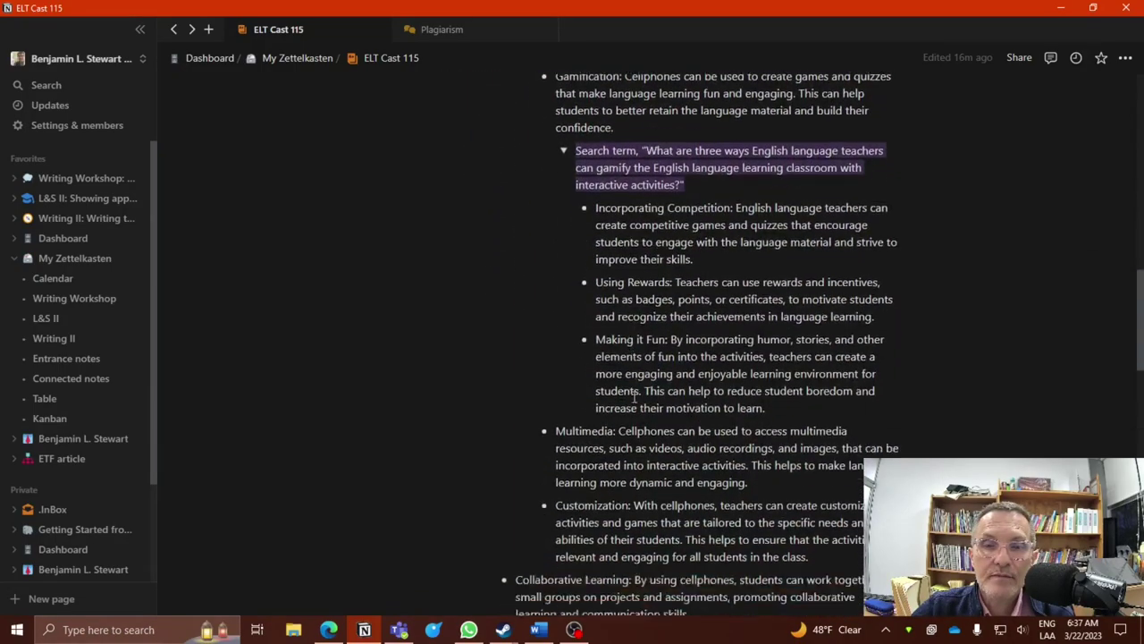
scroll(635, 397, "down", 2)
scroll(637, 398, "down", 3)
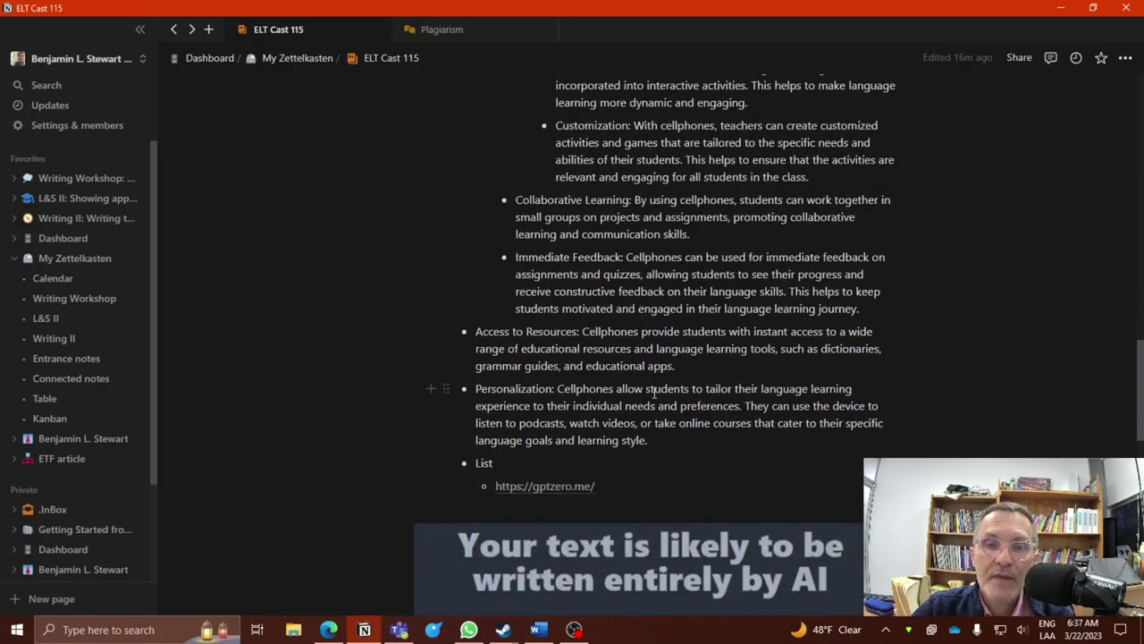
scroll(650, 392, "up", 5)
scroll(647, 380, "up", 3)
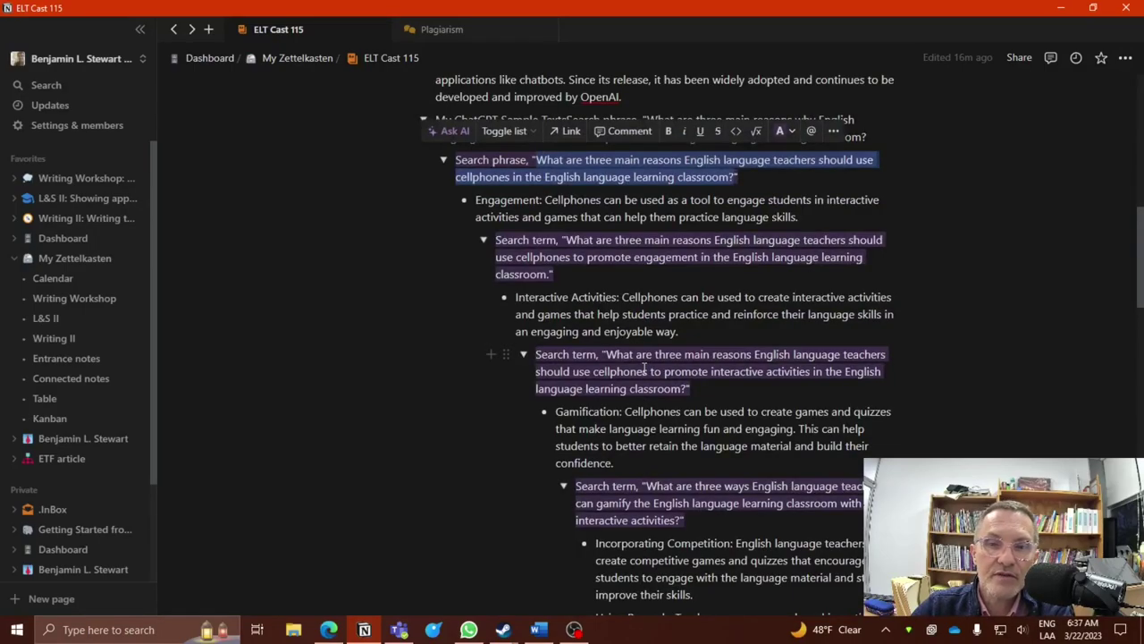
scroll(645, 367, "down", 8)
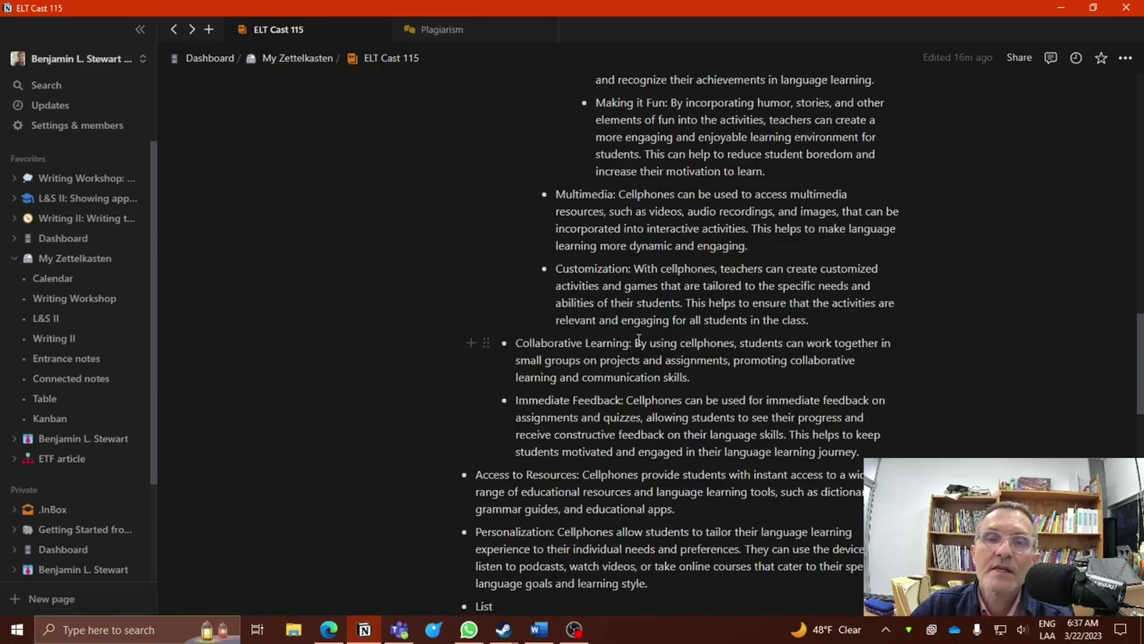
scroll(638, 342, "down", 2)
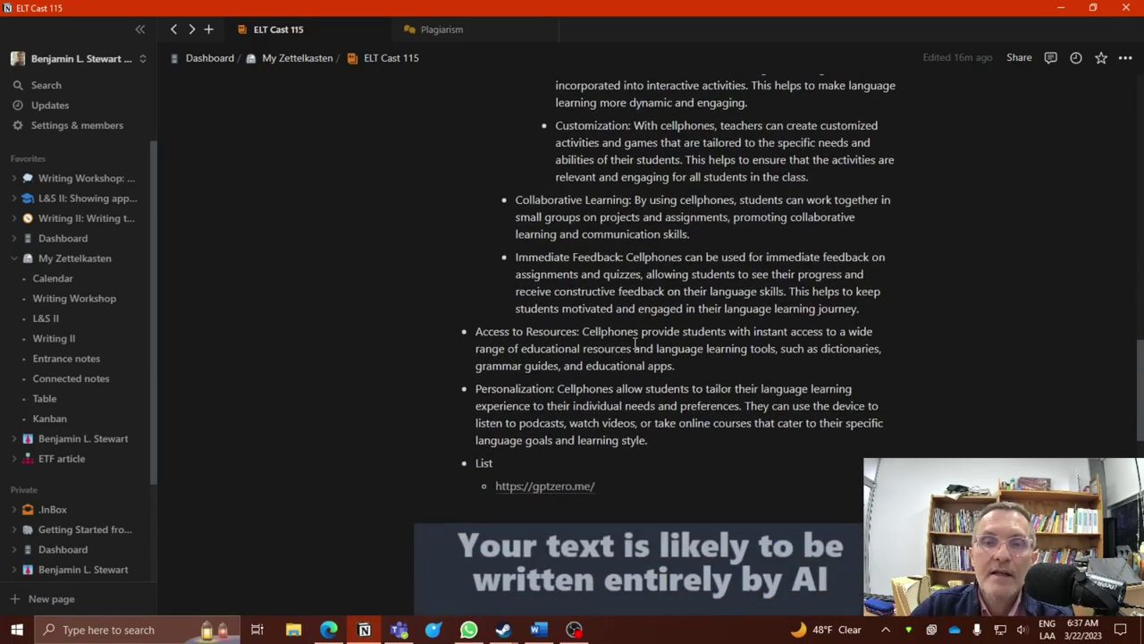
scroll(631, 342, "up", 2)
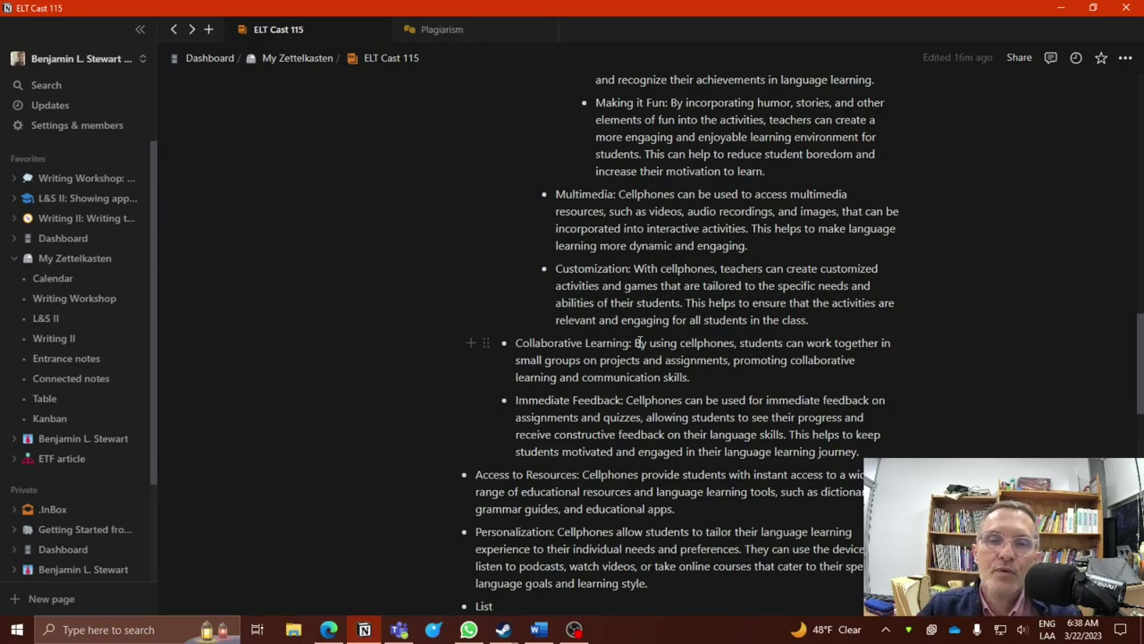
Step: Examine the GPTZero link and the AI-detection result image below the ChatGPT sample texts
scroll(639, 342, "down", 5)
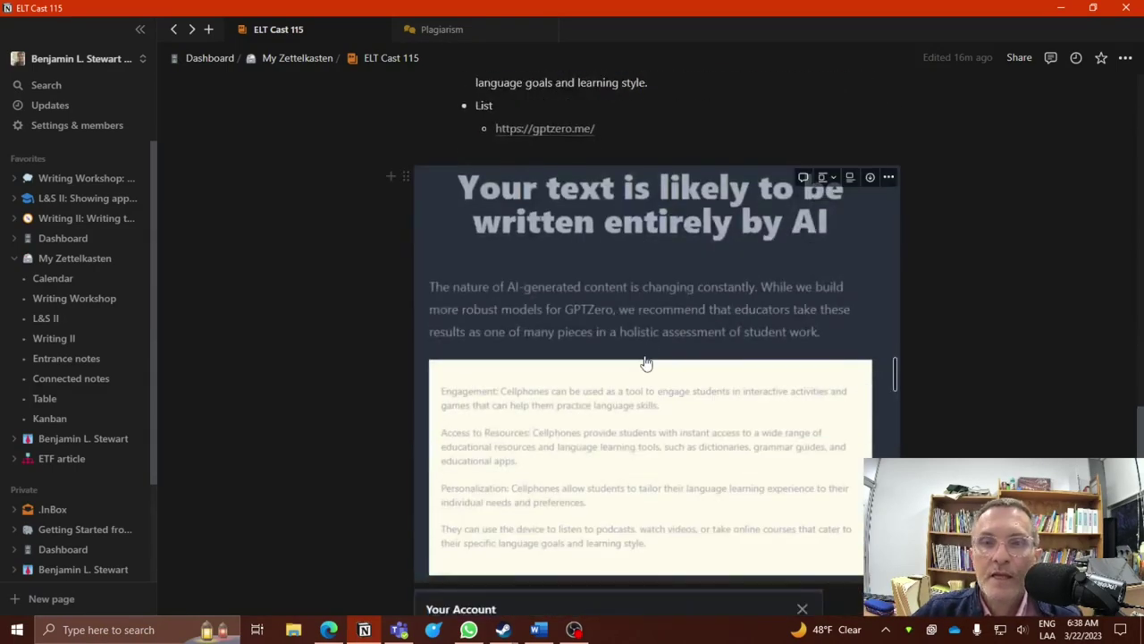
scroll(644, 371, "down", 3)
scroll(638, 373, "up", 4)
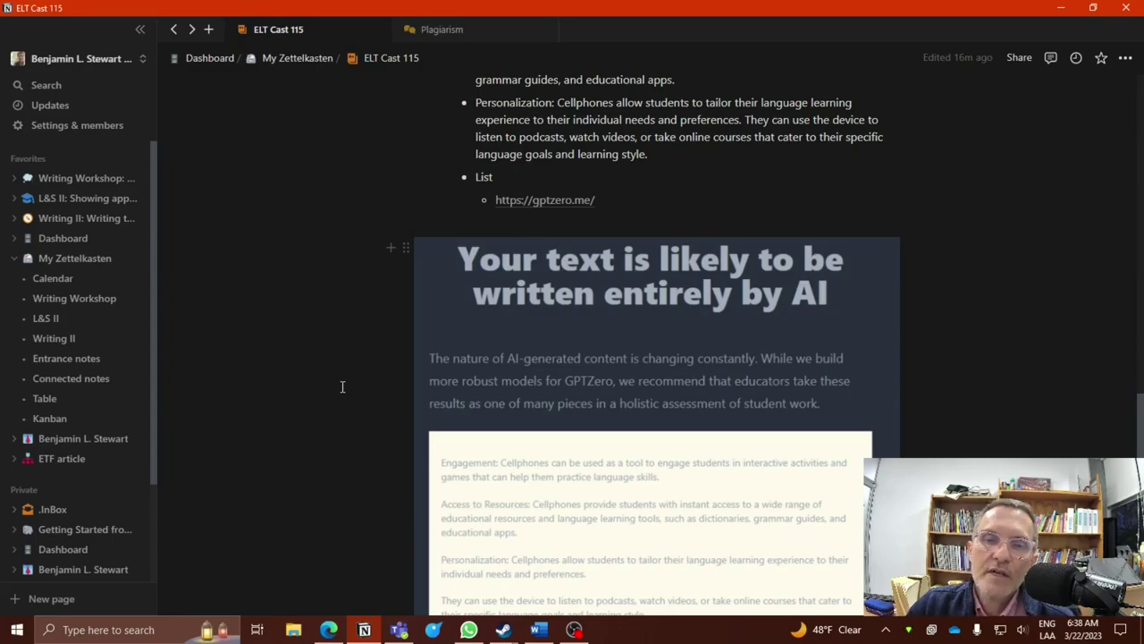
scroll(973, 357, "down", 1)
scroll(909, 357, "down", 5)
scroll(909, 357, "up", 5)
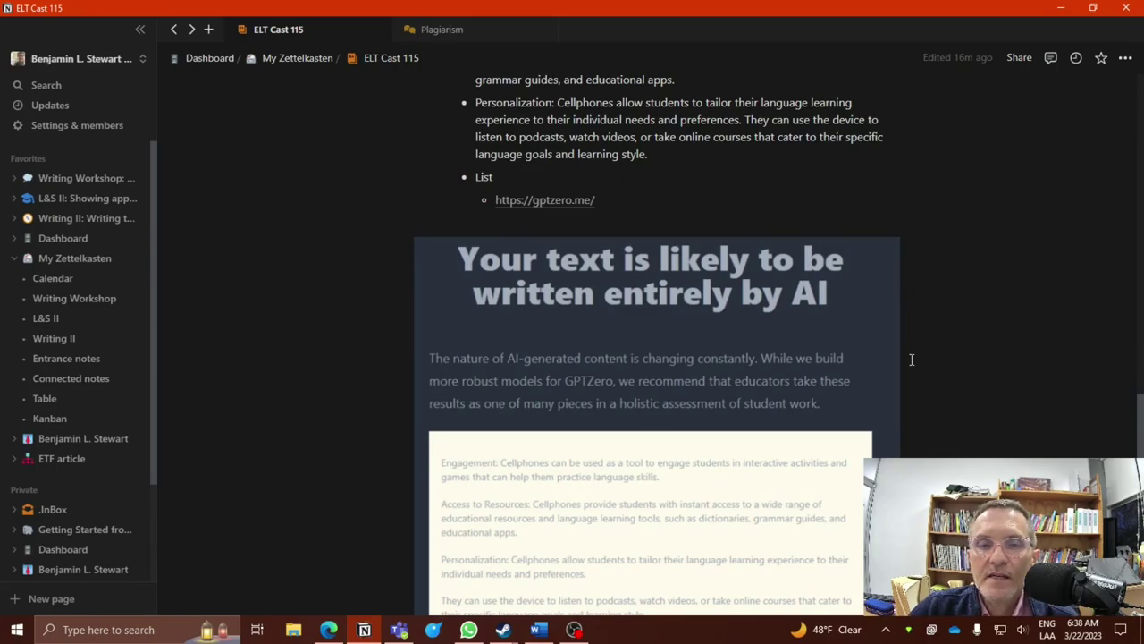
Step: Look over the ChatGPT plan comparison and the closing items, and return to the brief history of ChatGPT and first search phrase
scroll(912, 359, "down", 5)
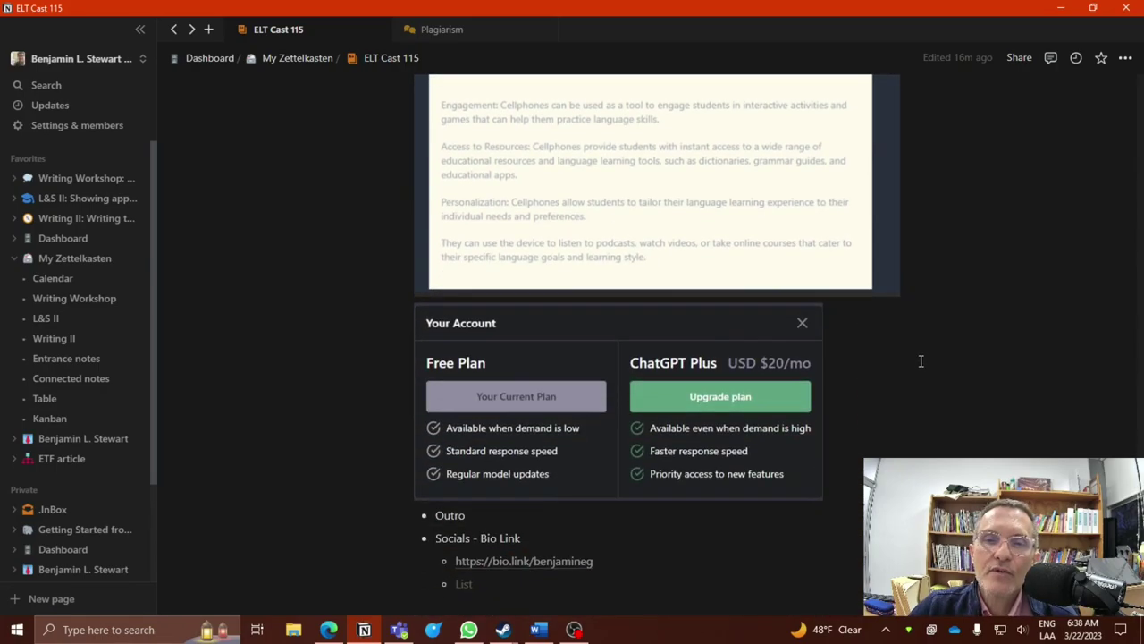
scroll(925, 360, "down", 3)
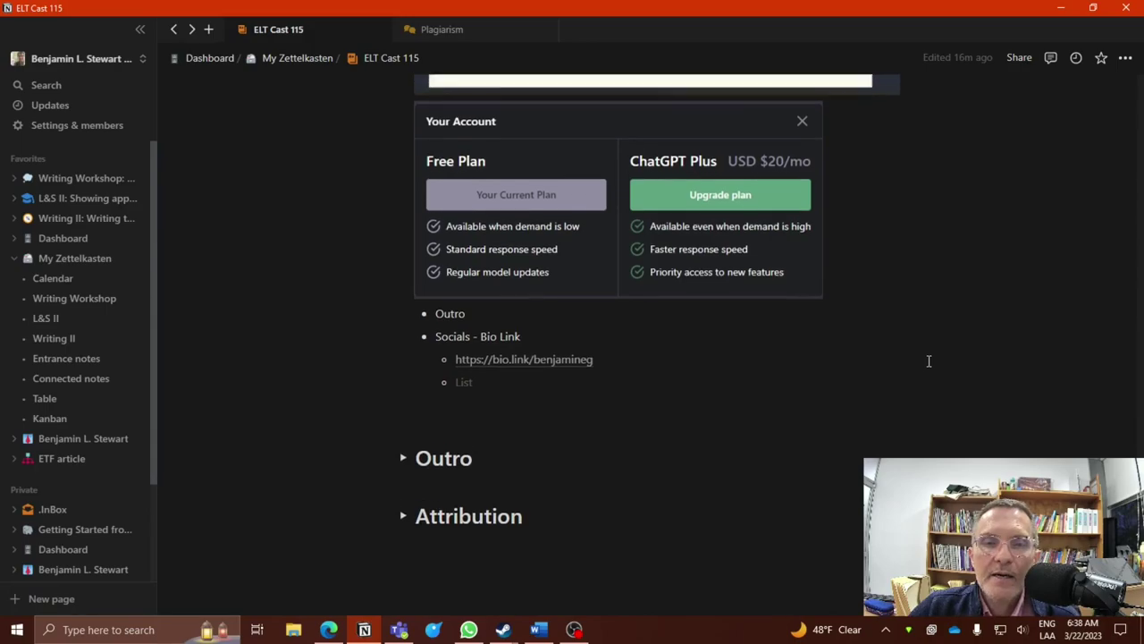
scroll(930, 360, "up", 10)
scroll(934, 360, "up", 8)
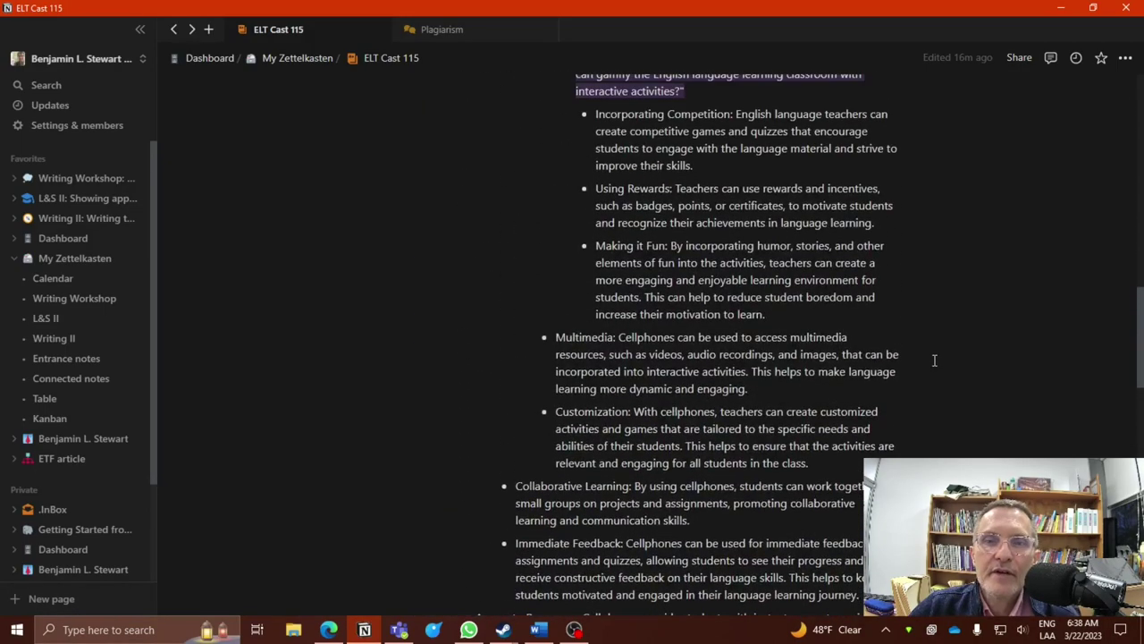
scroll(934, 358, "up", 10)
scroll(934, 353, "down", 3)
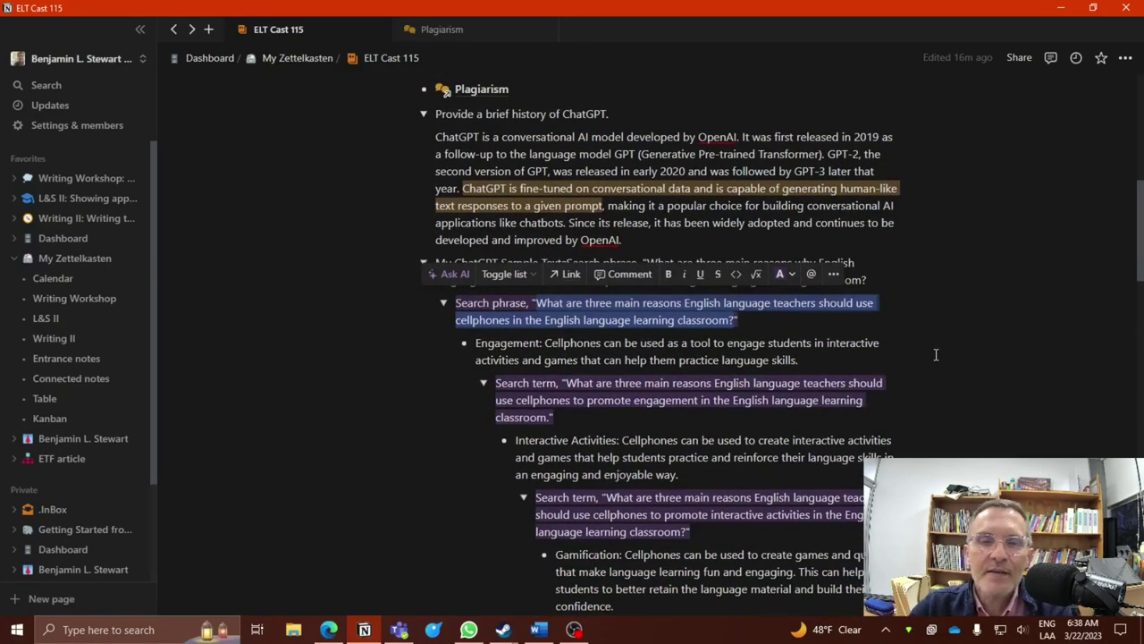